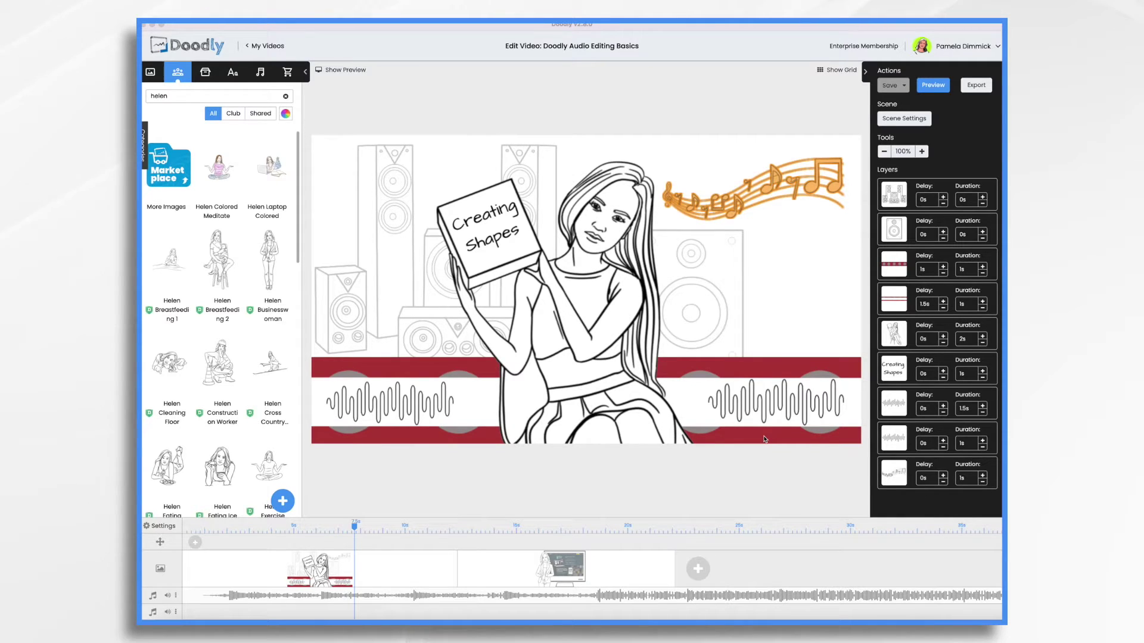
Preview the current scene, close it, and open the second scene with the woman beside the monitor.
left_click(933, 86)
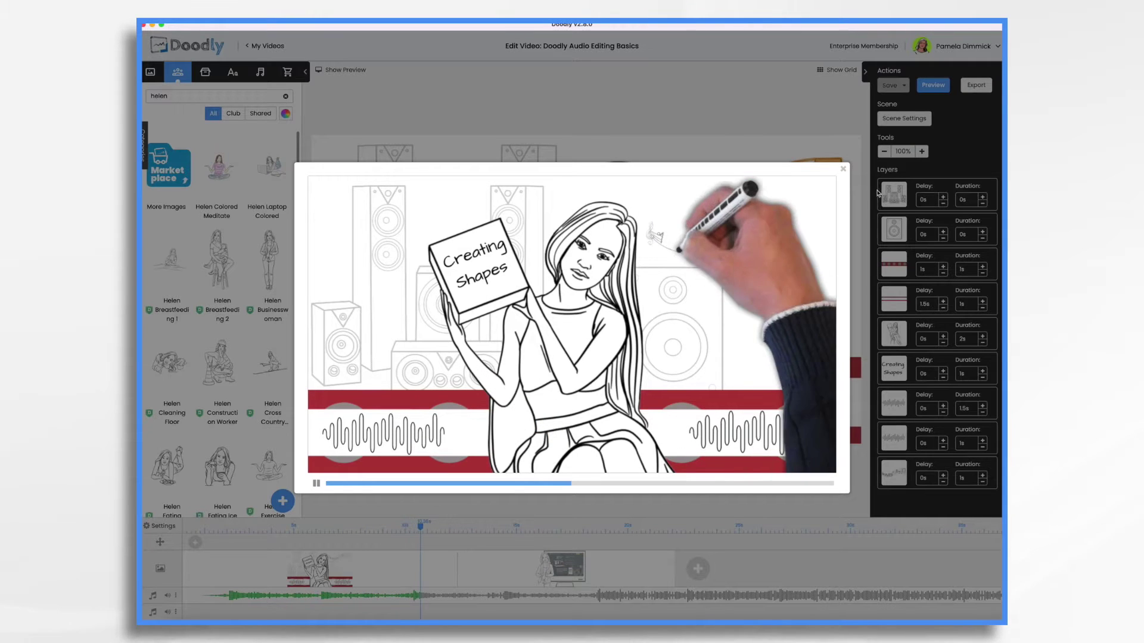
left_click(843, 172)
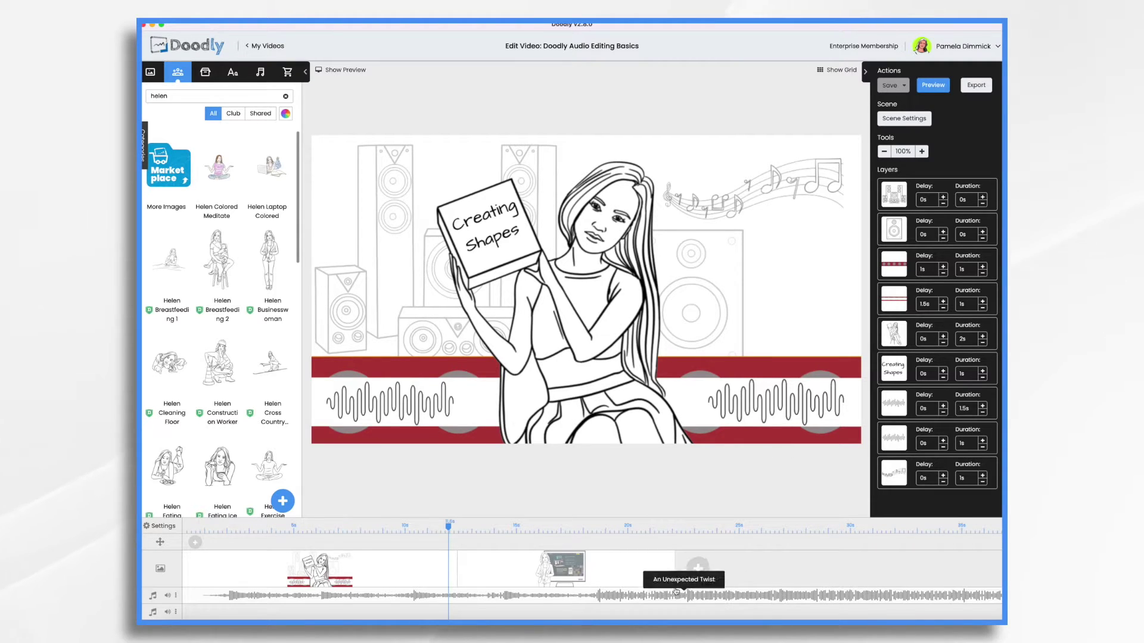
left_click(623, 567)
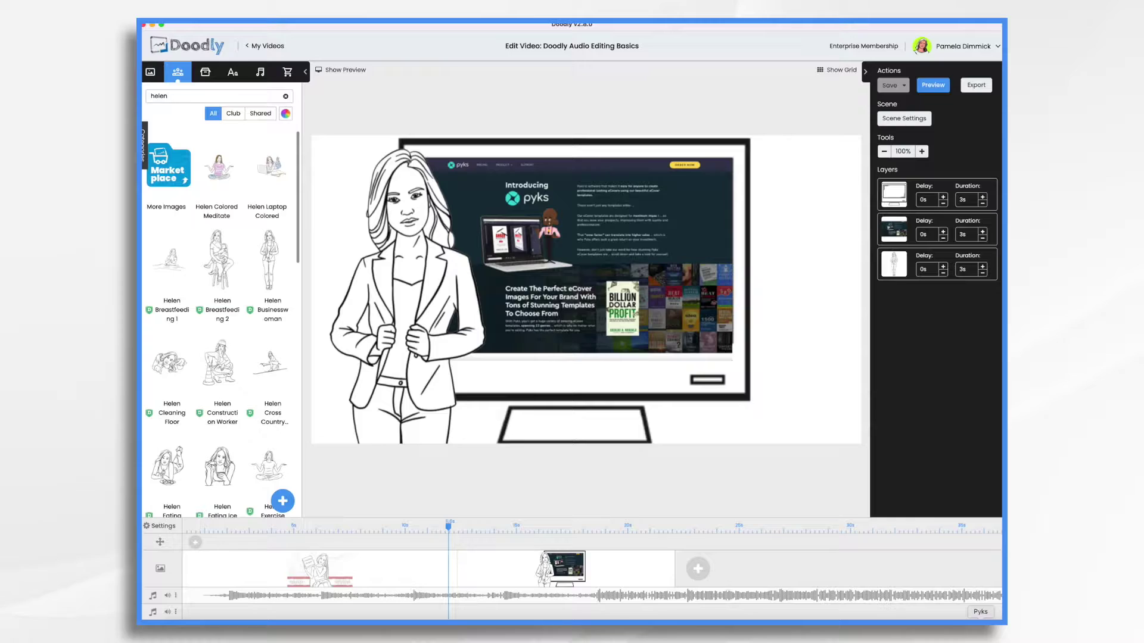
In Pyks, create a new Custom Image document at 1024 × 1024 with a transparent background.
left_click(980, 617)
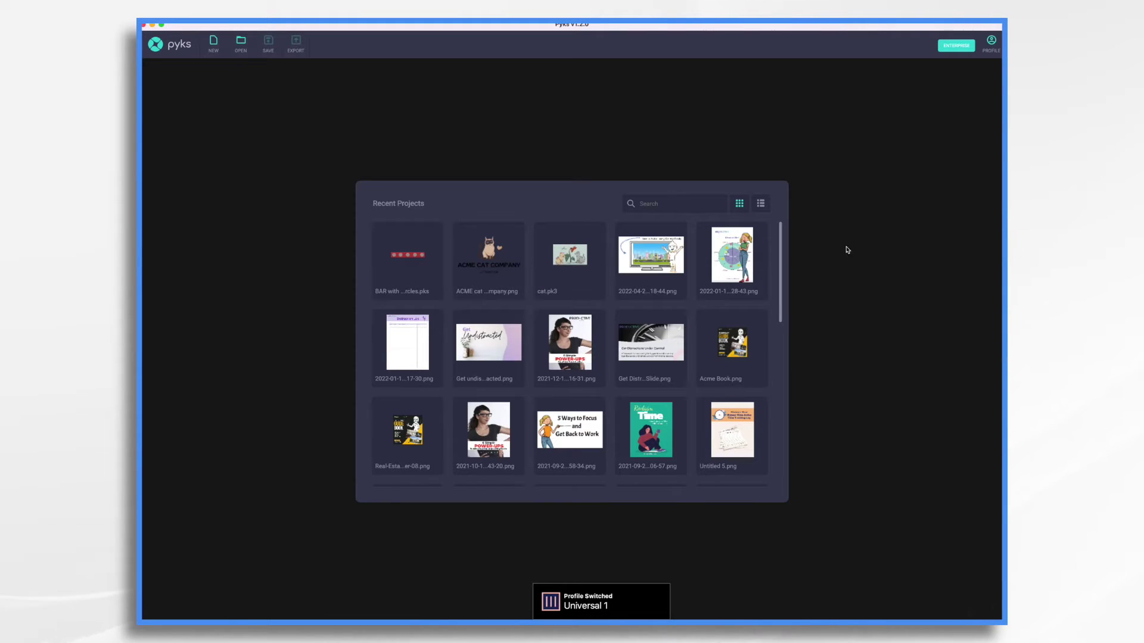
left_click(214, 47)
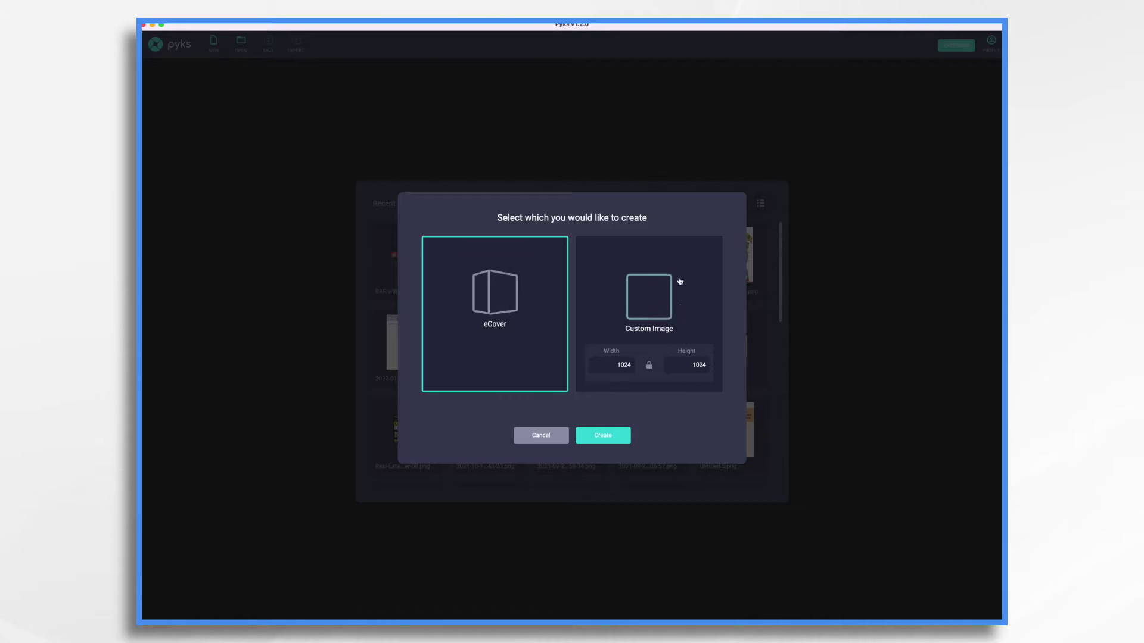
left_click(671, 315)
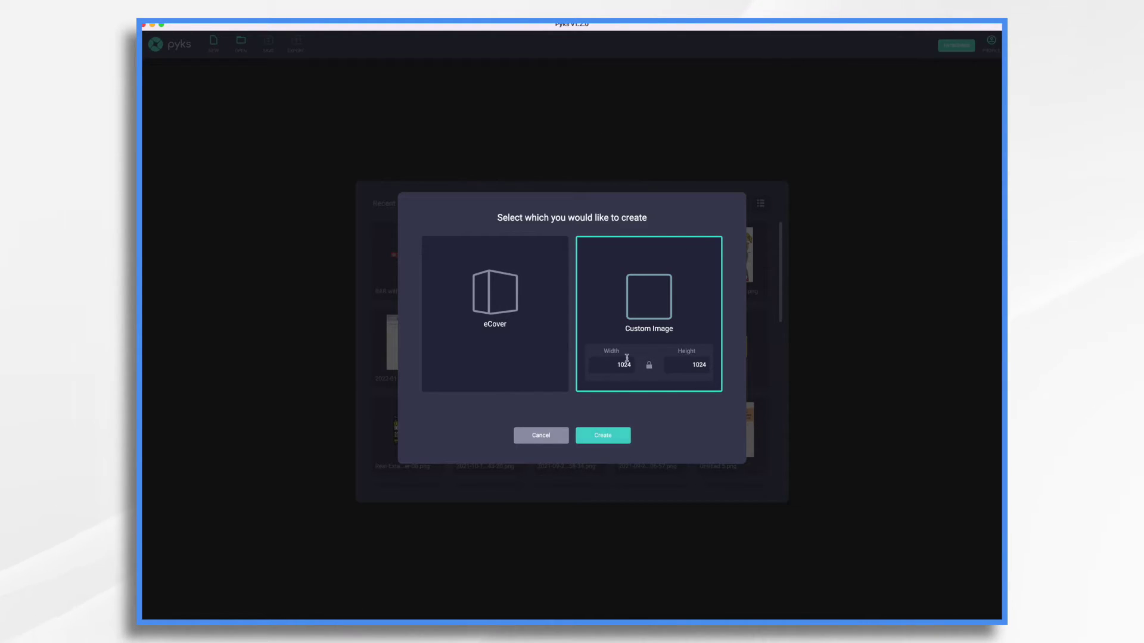
left_click(620, 435)
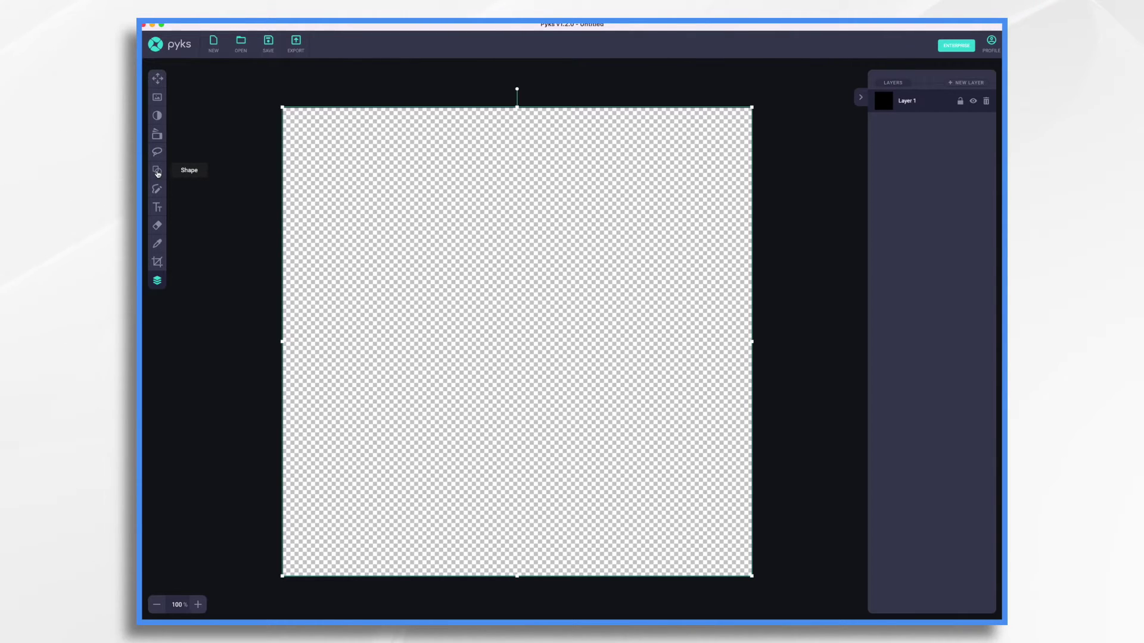
Draw a wide, horizontally centred rectangle filled purple #BD10E0 and remove its outline.
left_click(157, 172)
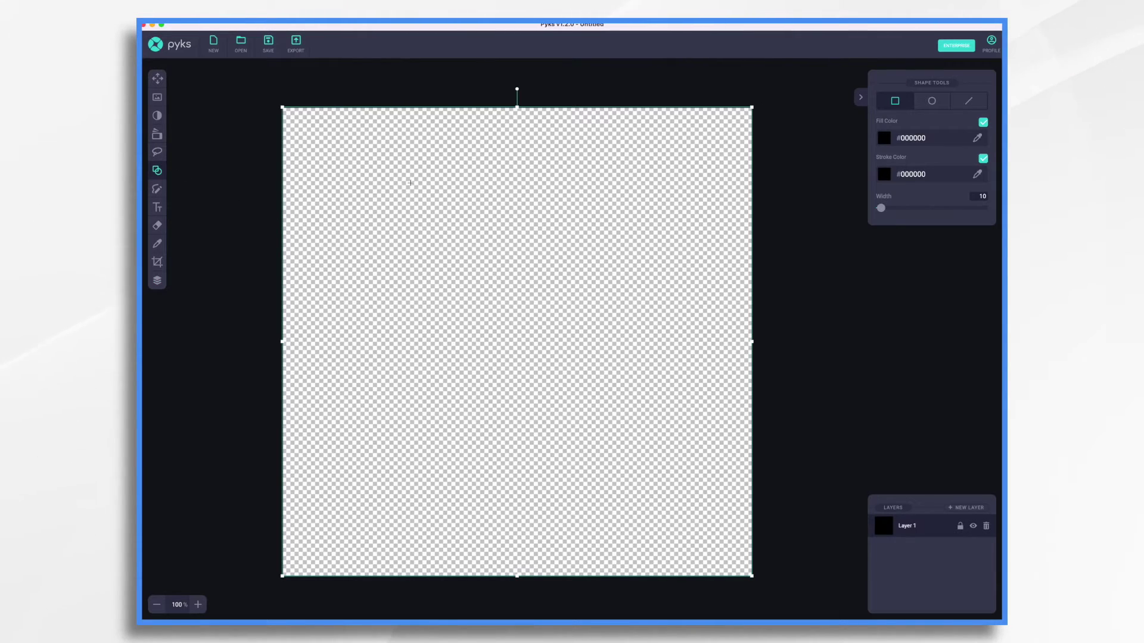
mouse_move(309, 260)
left_mouse_down()
mouse_move(601, 297)
mouse_move(725, 329)
mouse_move(745, 347)
left_mouse_up()
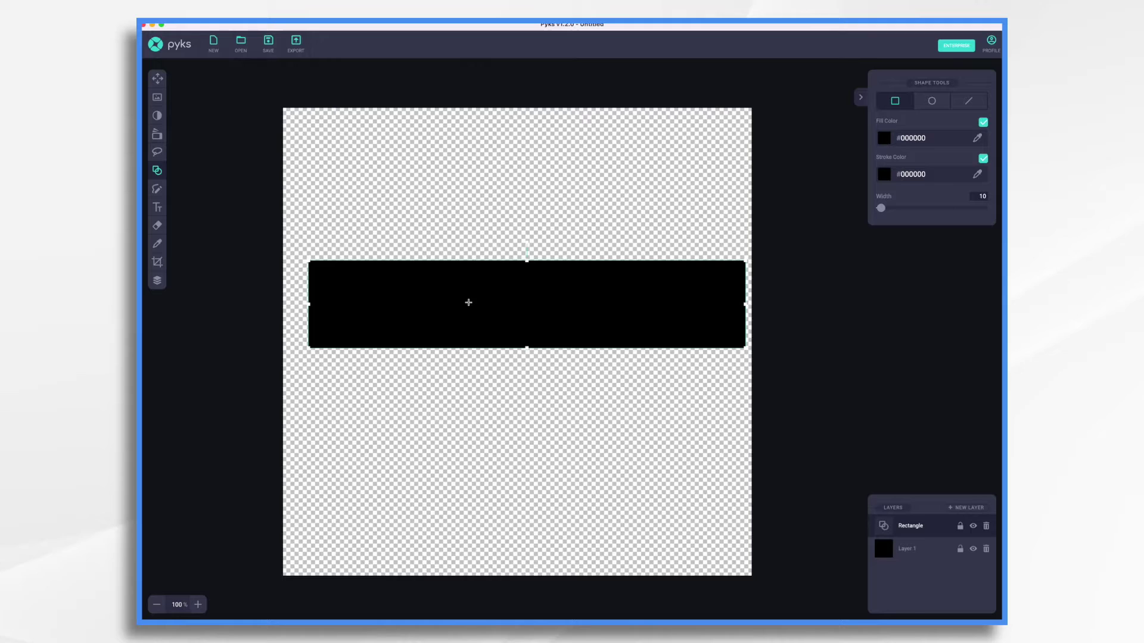
left_click_drag(468, 303, 461, 302)
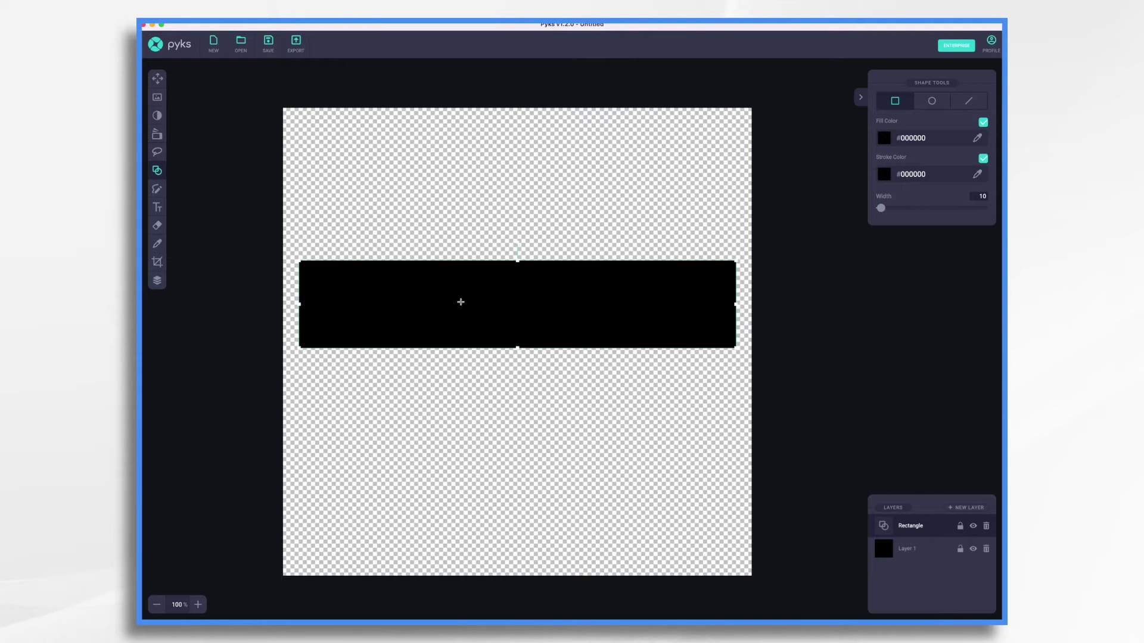
left_click(883, 139)
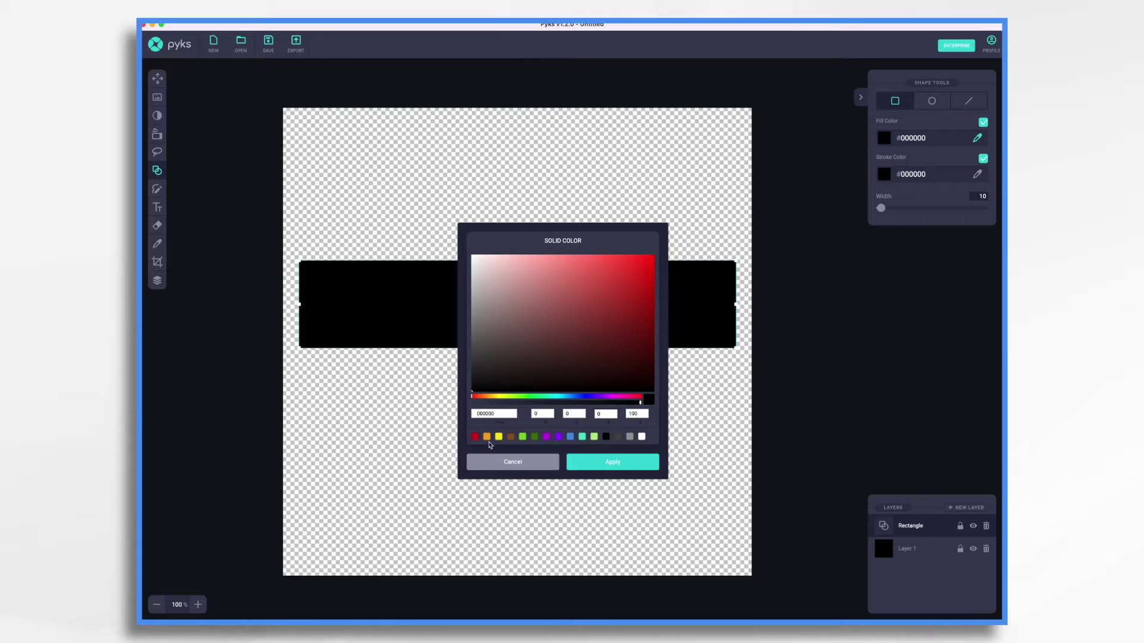
left_click(547, 437)
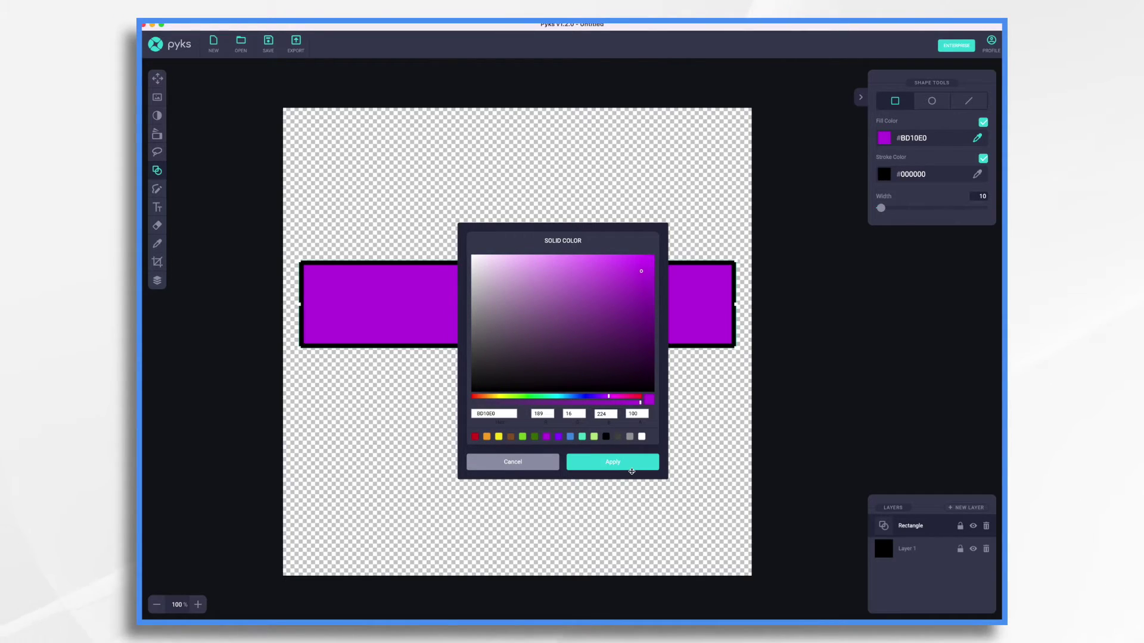
left_click(631, 464)
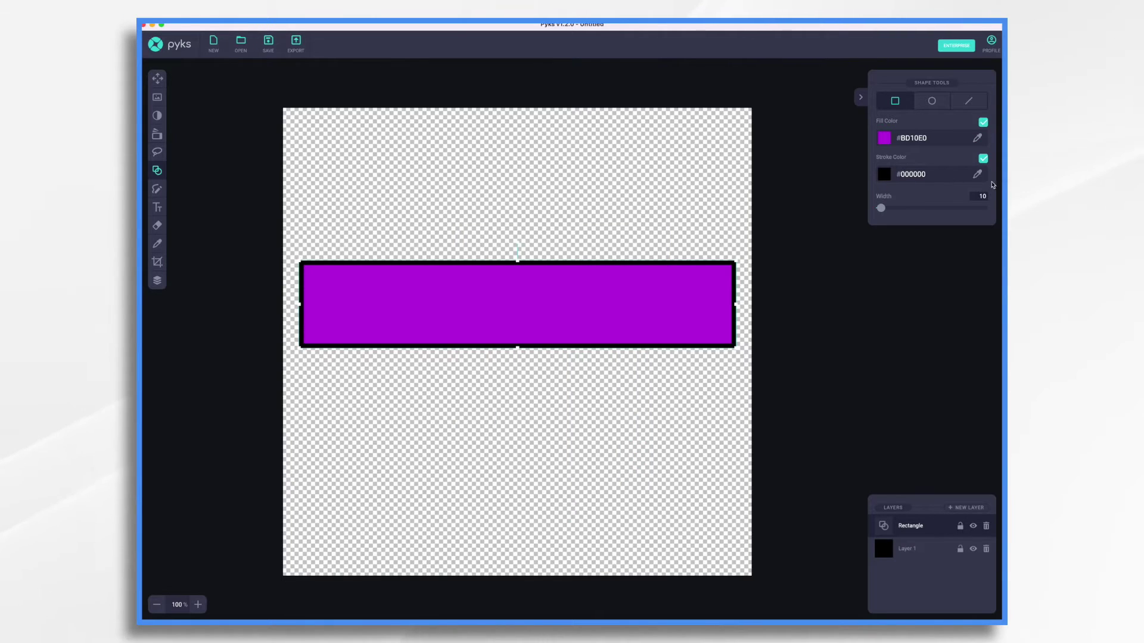
left_click(983, 158)
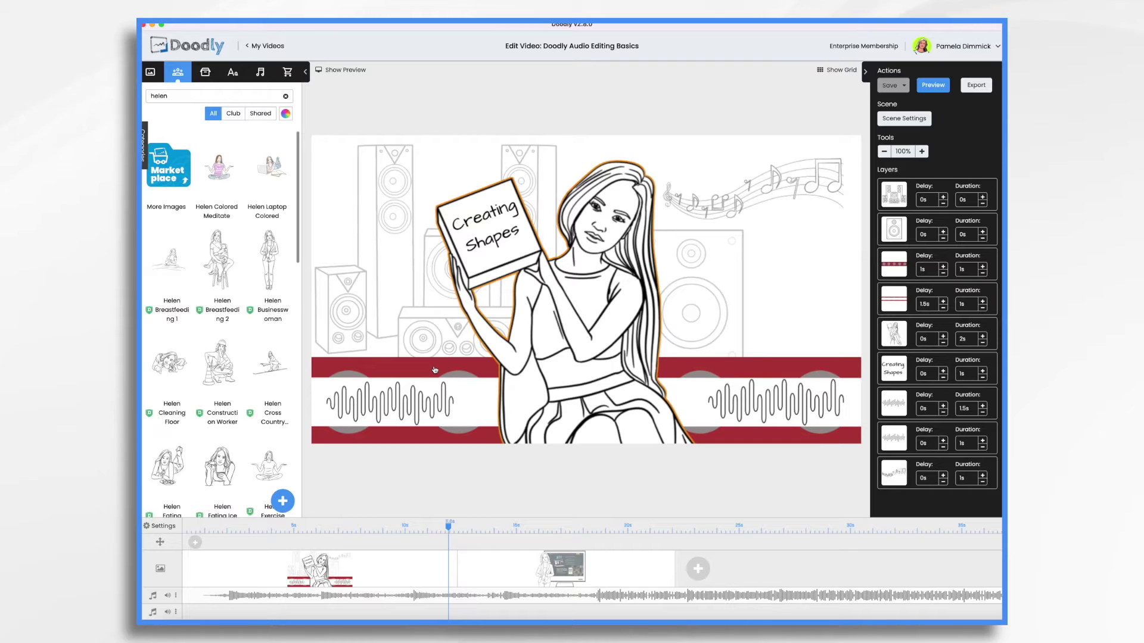
Drag the second red banner up behind the girl so it sits above the lower banner.
left_click(900, 269)
left_click_drag(771, 404, 771, 276)
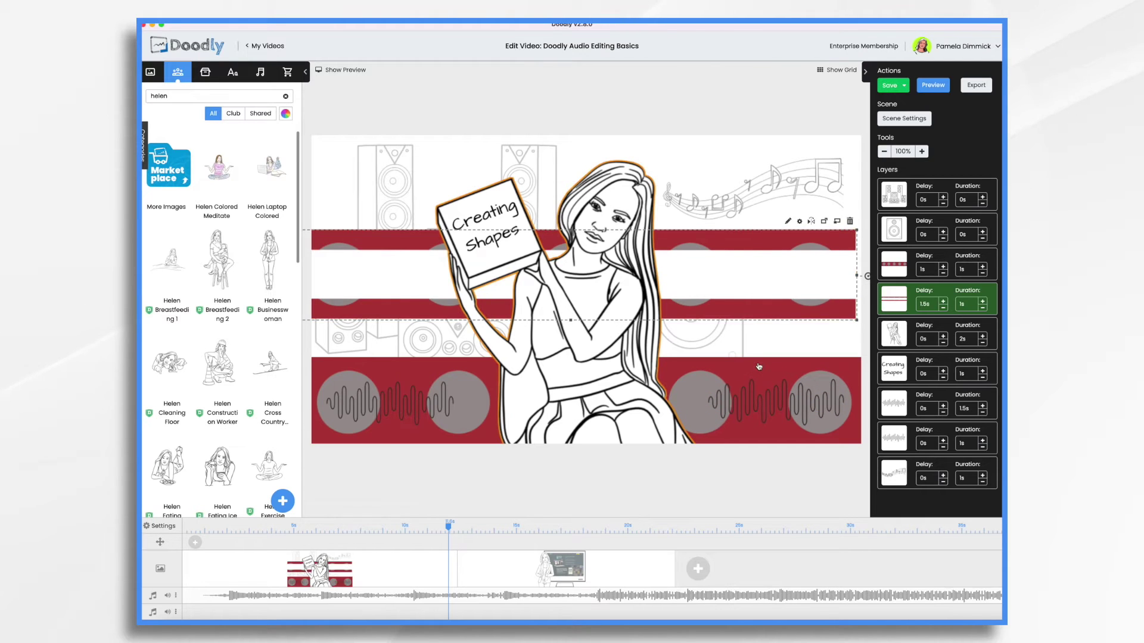
left_click(751, 393)
left_click(837, 439)
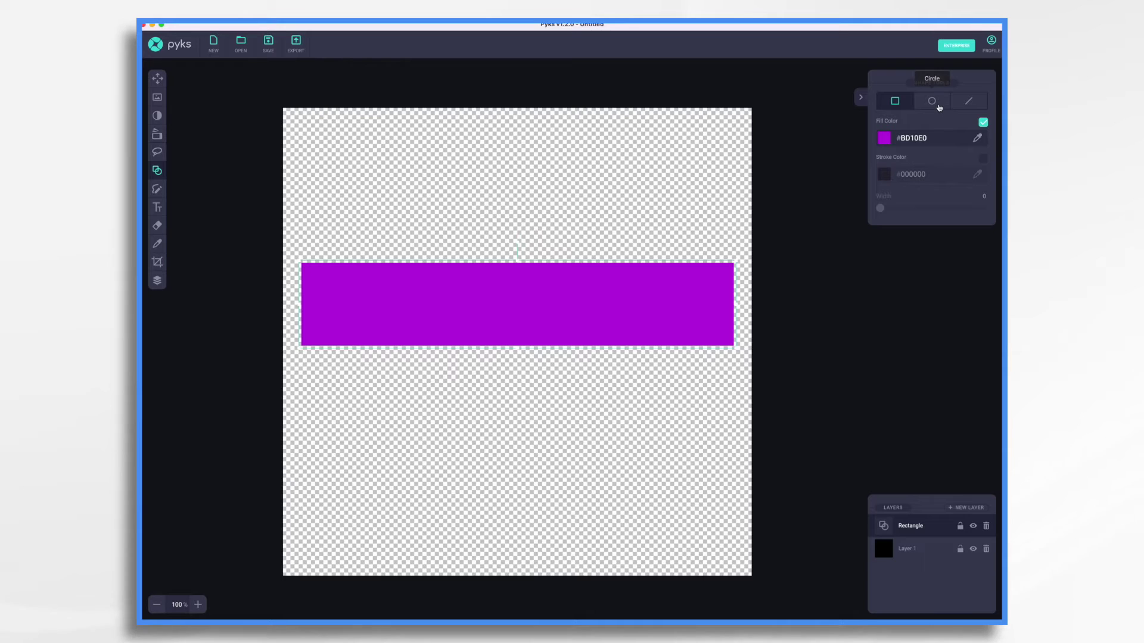
Draw a circle, fill it yellow #F8E71C, and place it outline-free on the rectangle's left end.
left_click(940, 107)
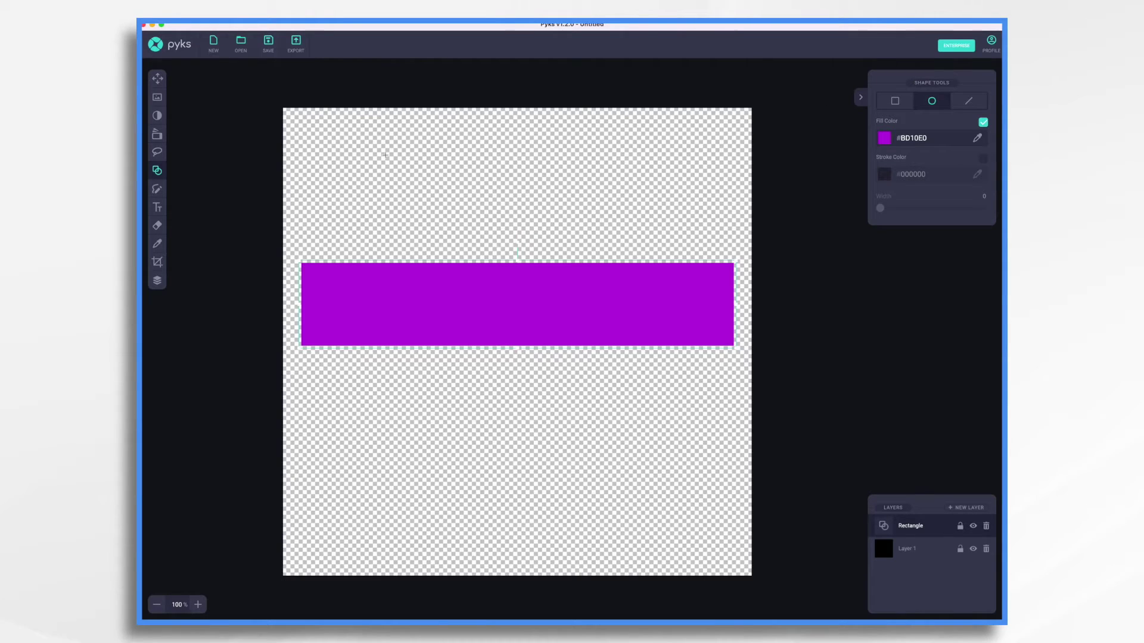
left_click_drag(385, 155, 457, 231)
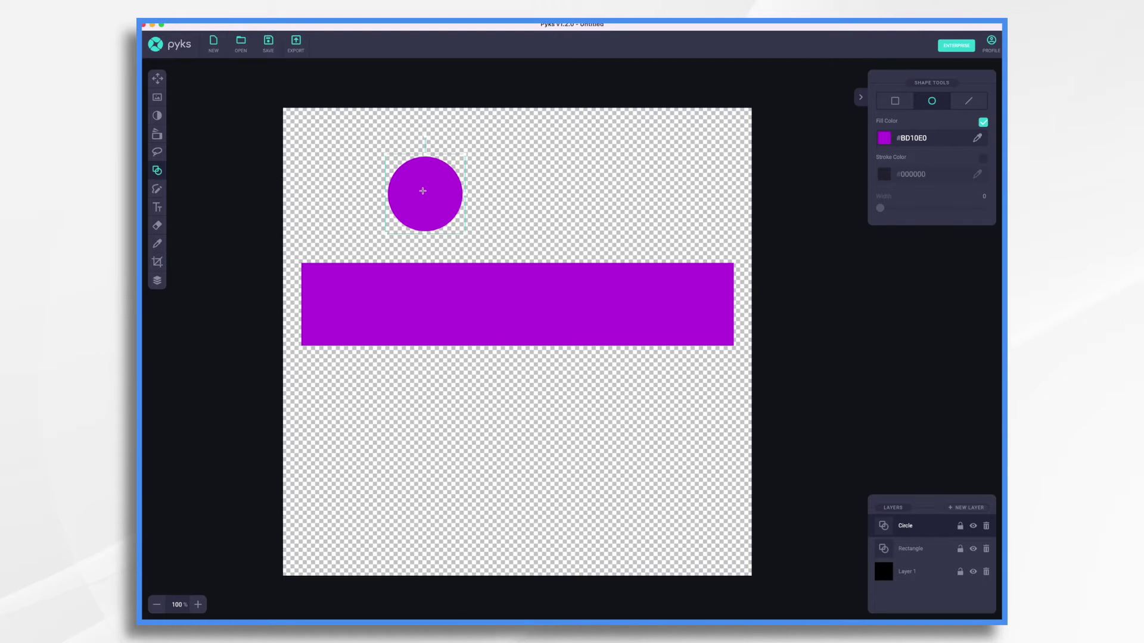
mouse_move(423, 190)
left_mouse_down()
mouse_move(417, 293)
mouse_move(440, 180)
left_mouse_up()
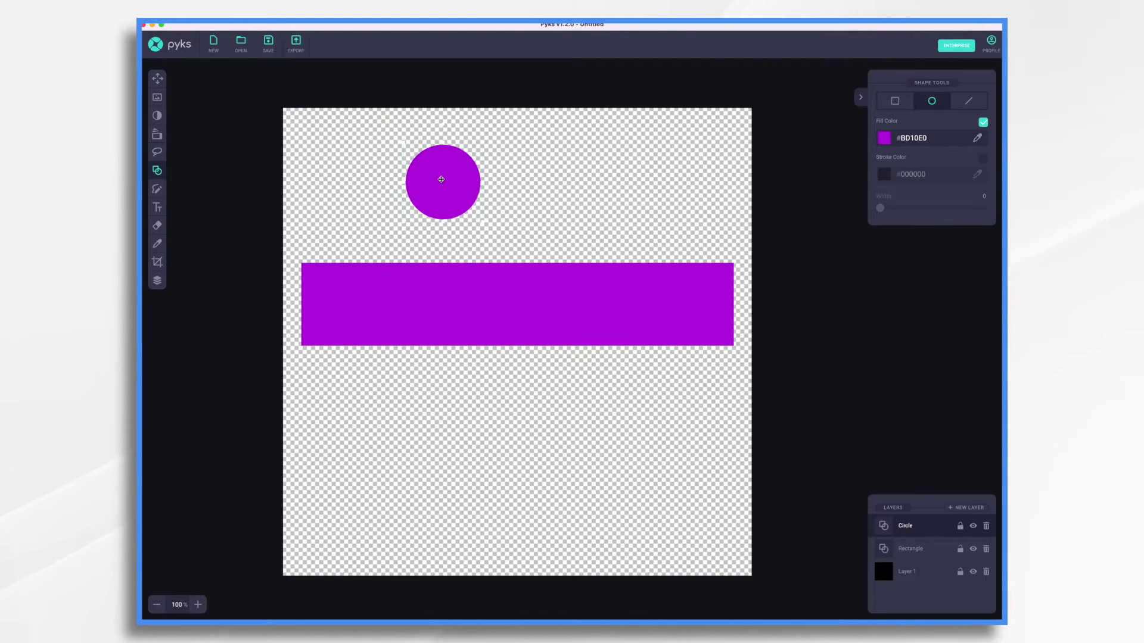
left_click(885, 140)
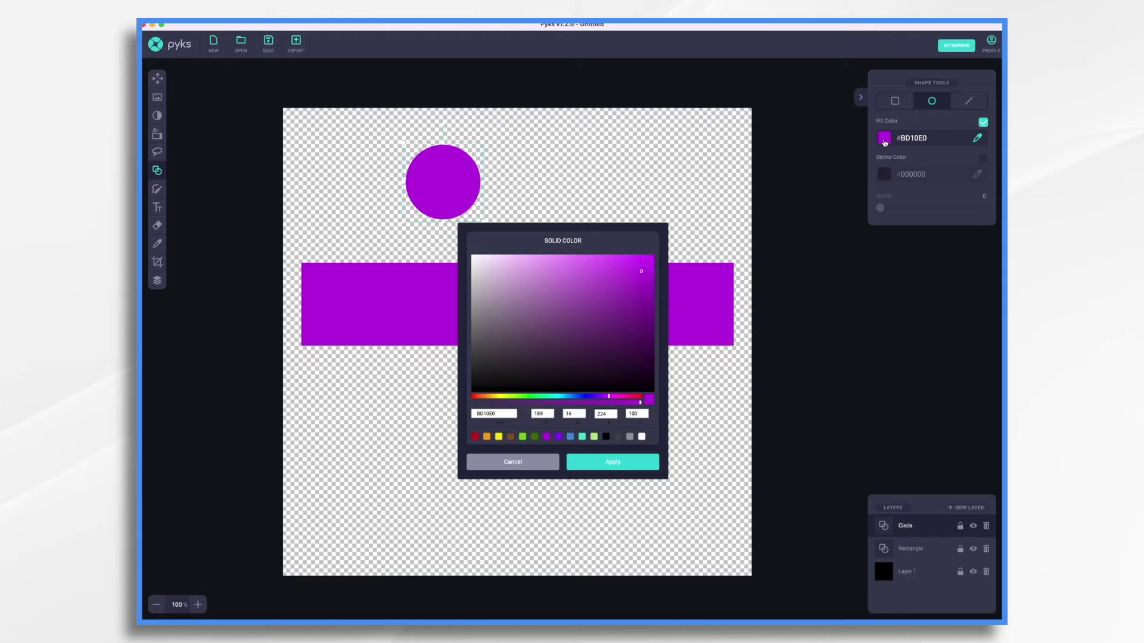
left_click(499, 438)
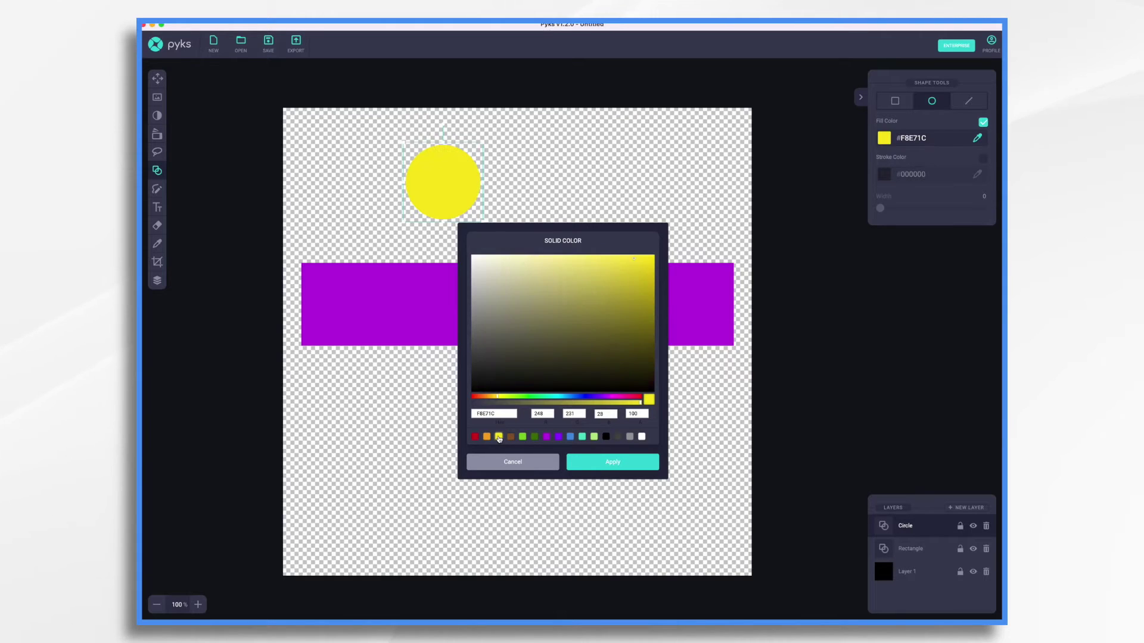
left_click(631, 463)
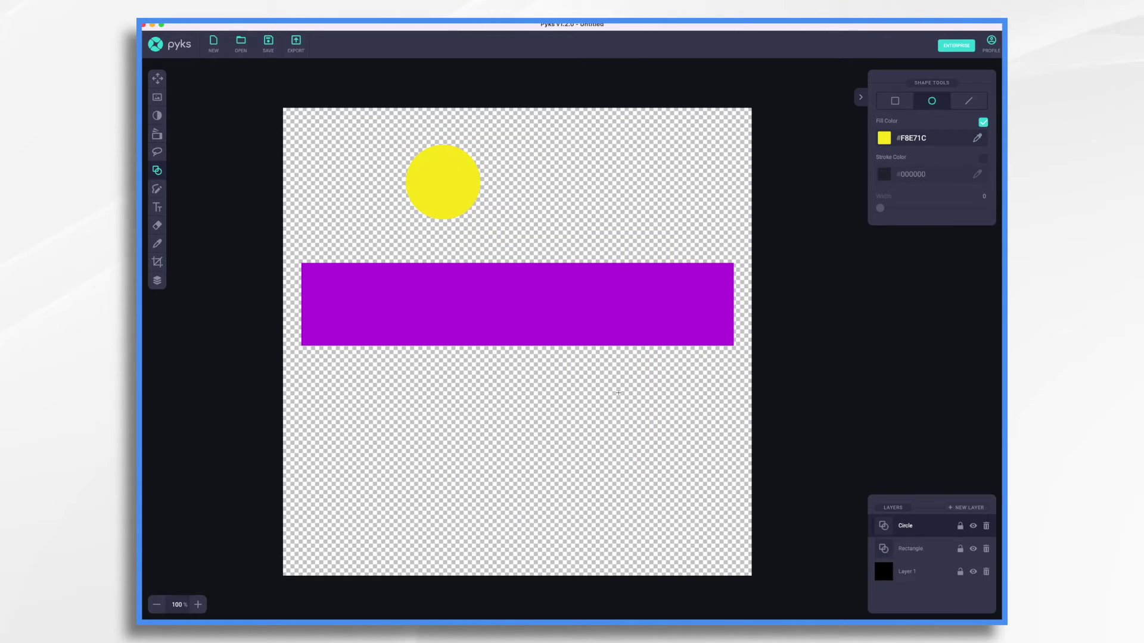
left_click_drag(446, 180, 363, 301)
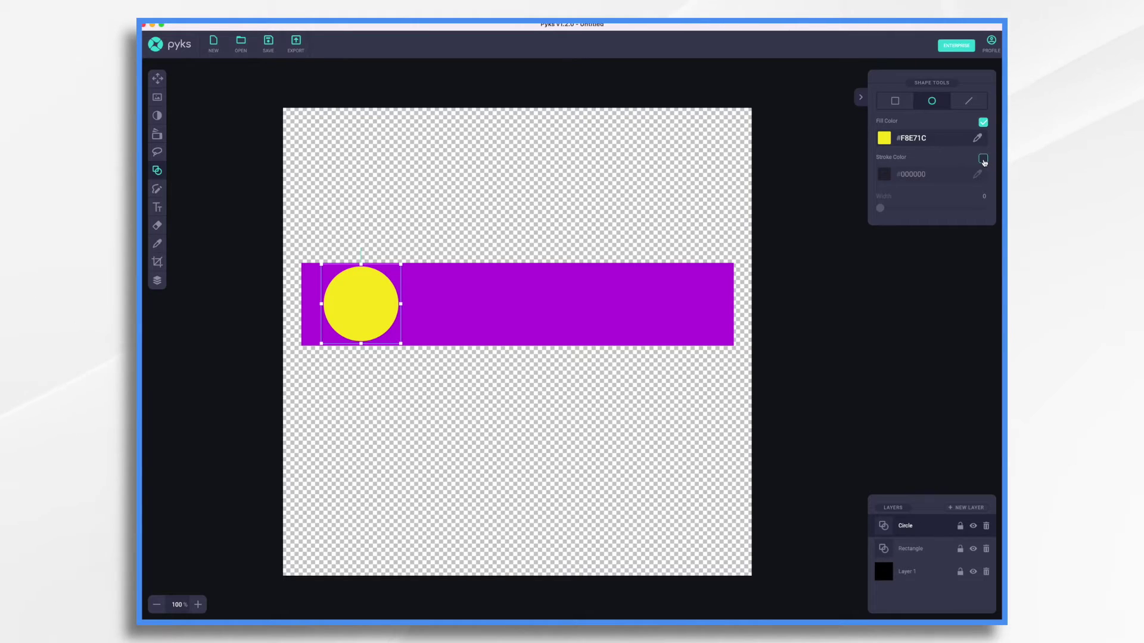
left_click(983, 160)
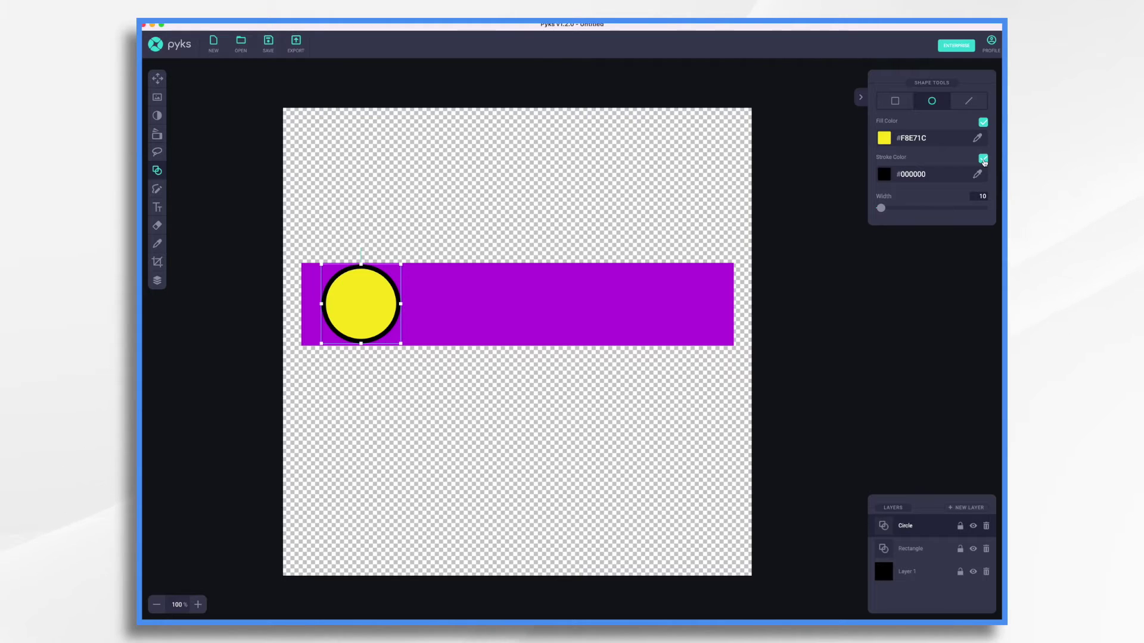
left_click(983, 160)
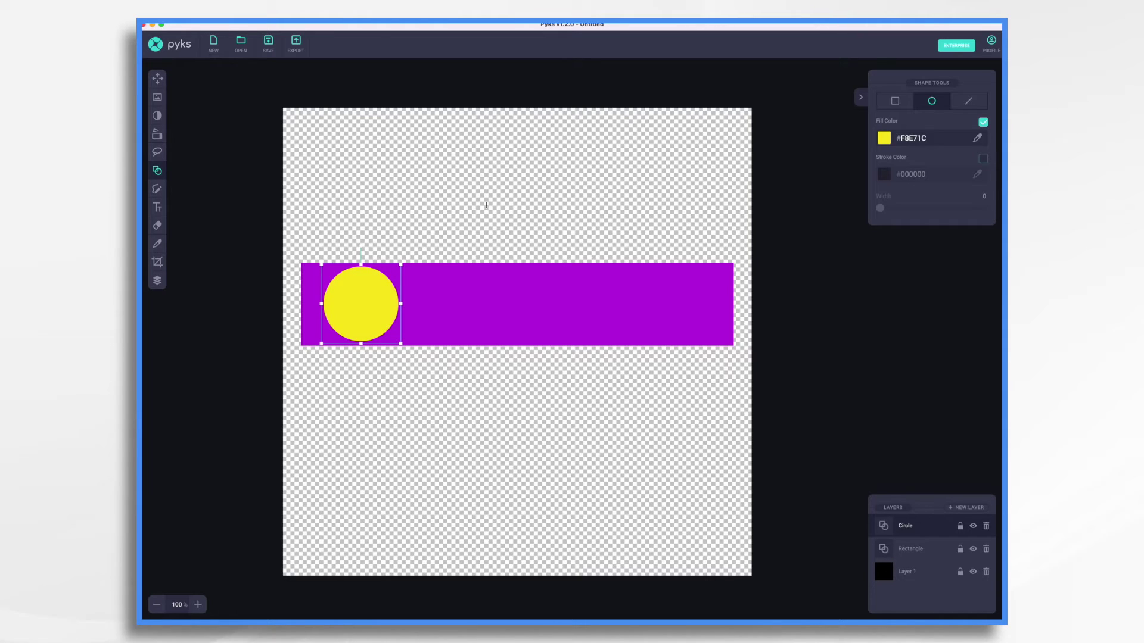
Paste three copies of the yellow circle and space all four evenly along the purple bar.
key("ctrl+v")
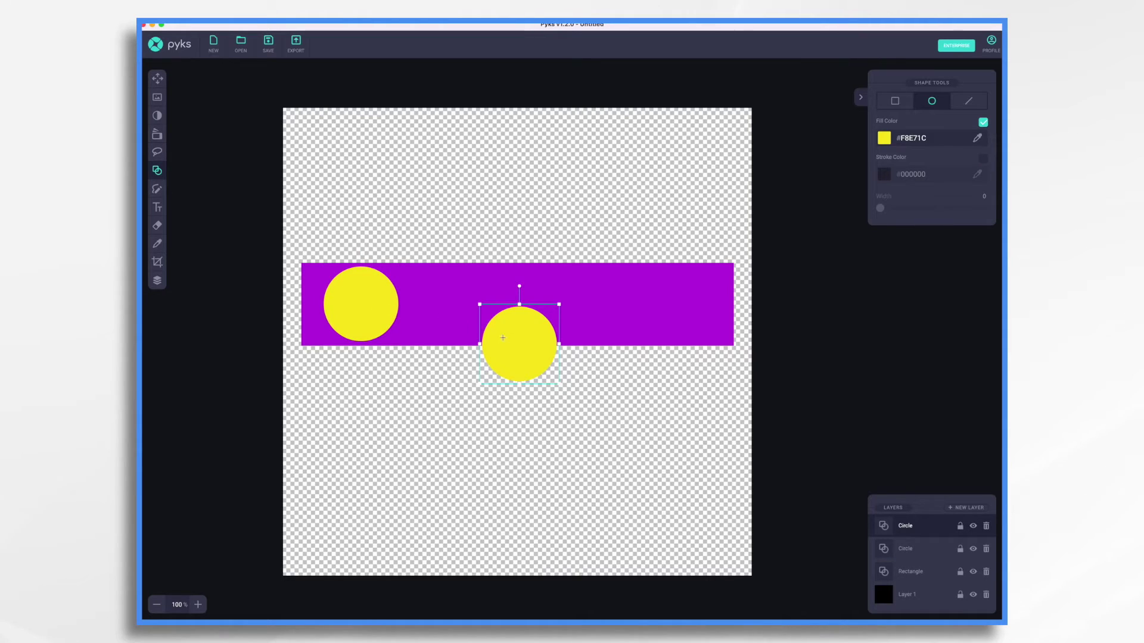
left_click_drag(509, 343, 448, 303)
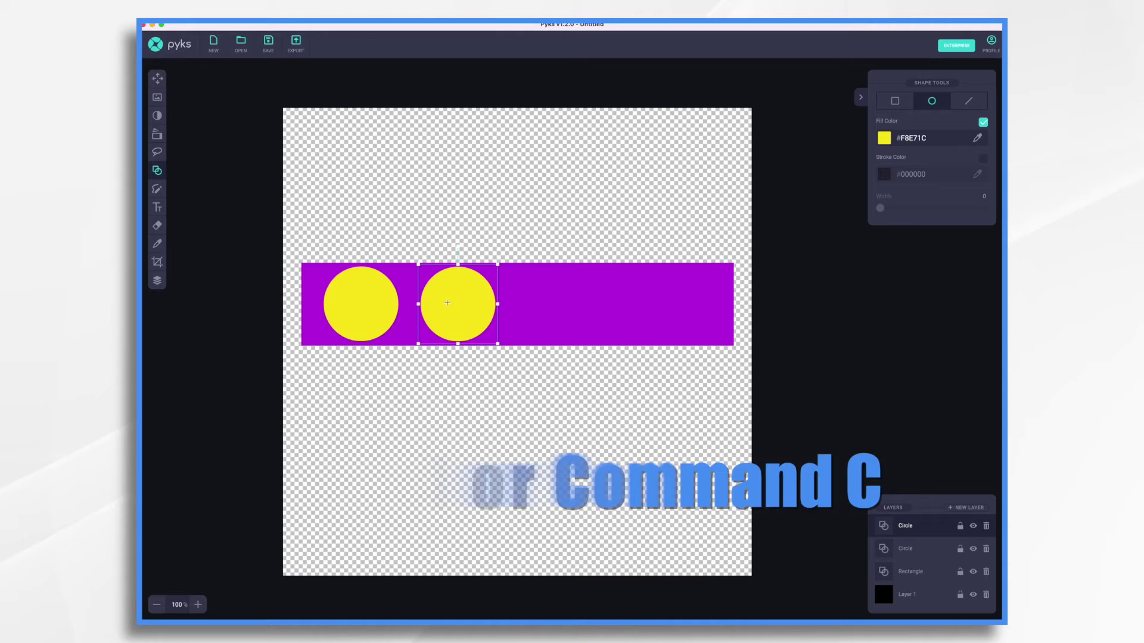
key("ctrl+v")
left_click_drag(527, 342, 562, 304)
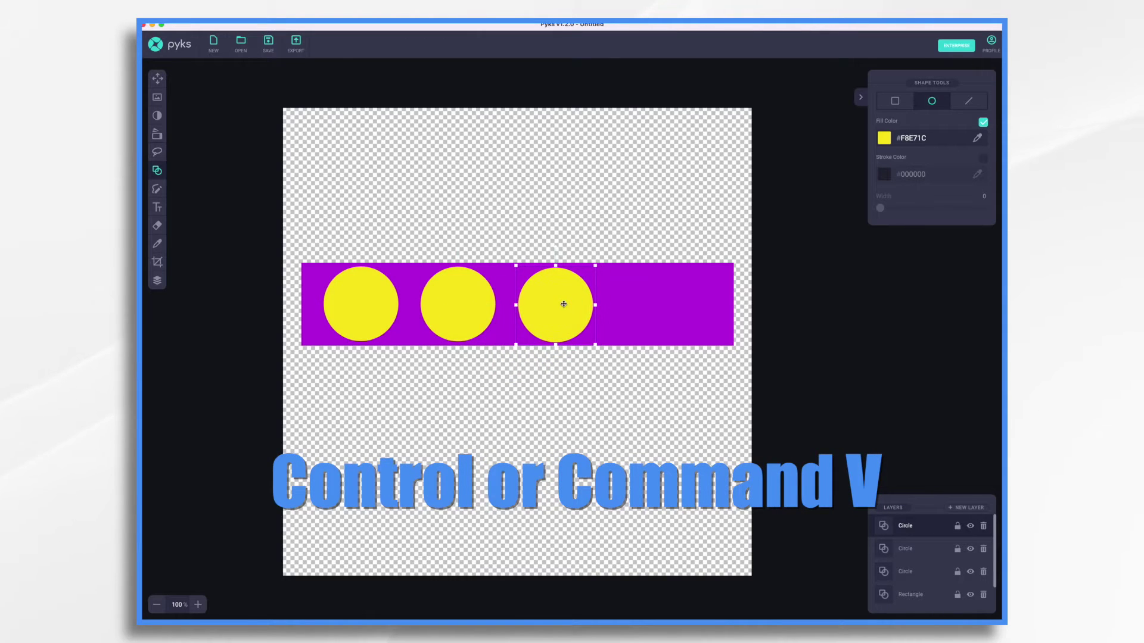
key("ctrl+v")
left_click_drag(523, 351, 683, 312)
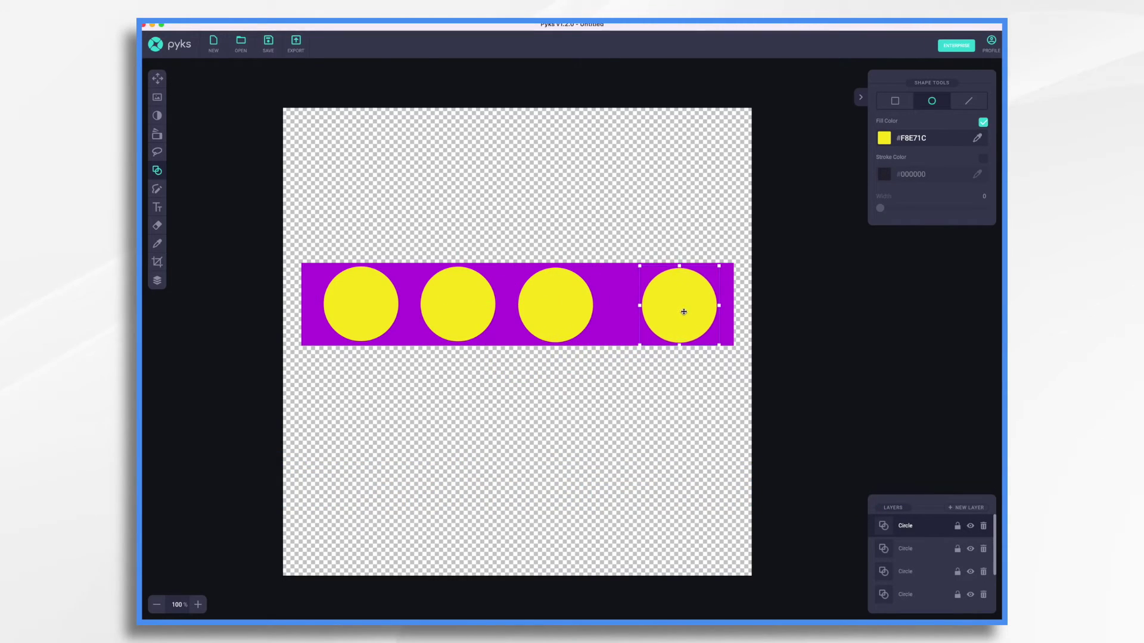
mouse_move(565, 302)
left_mouse_down()
mouse_move(631, 311)
mouse_move(573, 304)
left_mouse_up()
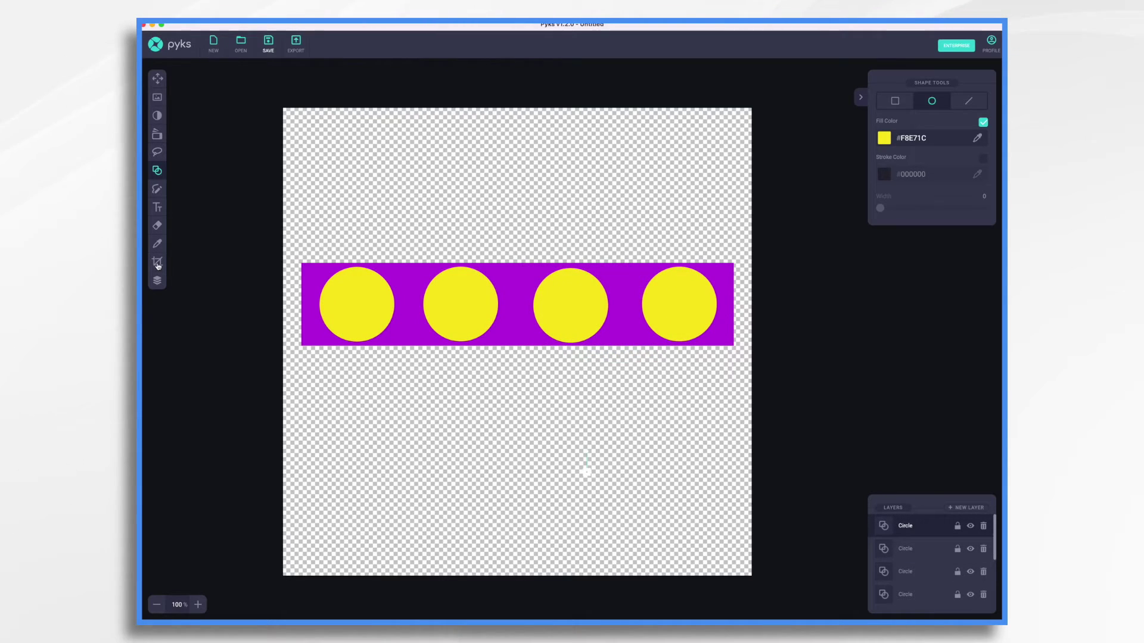
Pull the top, bottom, right and left crop edges to the bar and apply, leaving 958 × 198.
left_click(157, 263)
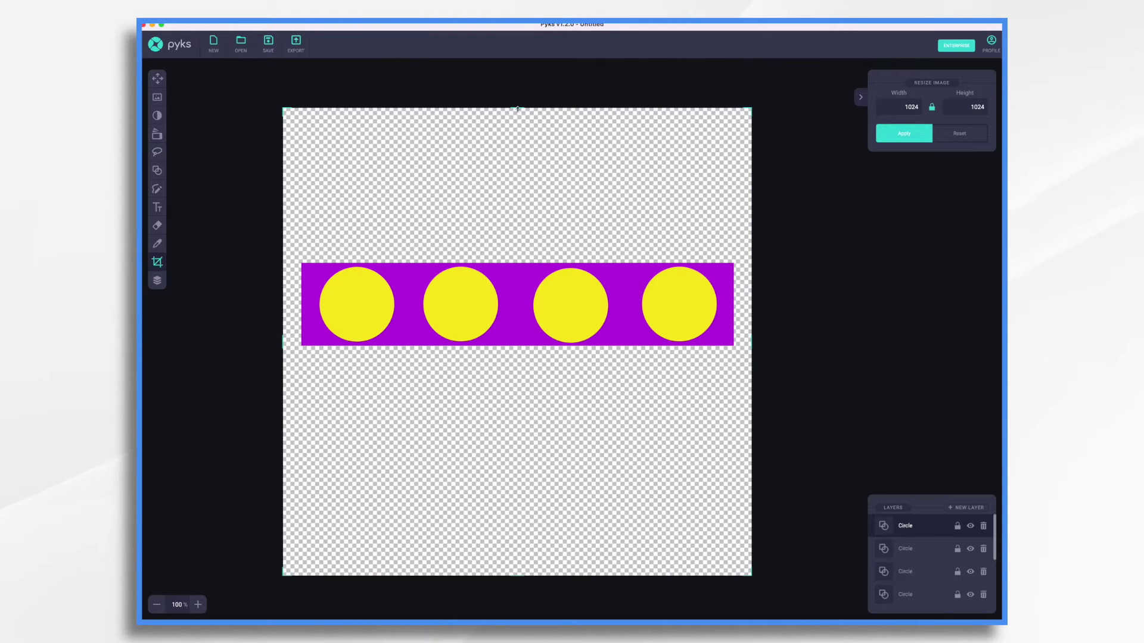
left_click_drag(517, 109, 515, 259)
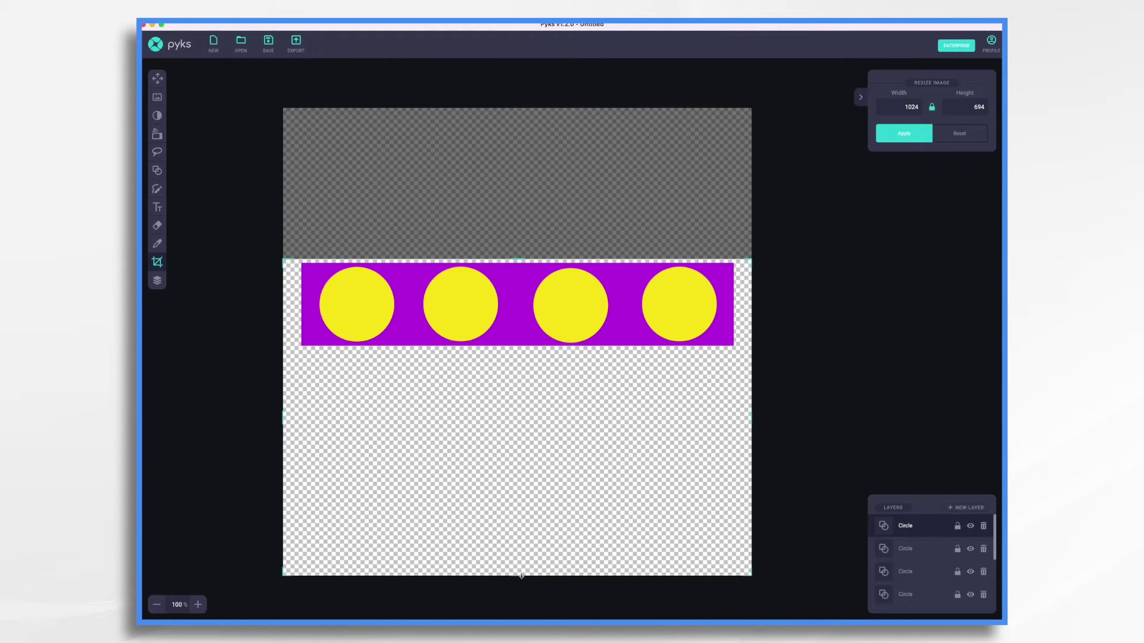
left_click_drag(522, 576, 540, 351)
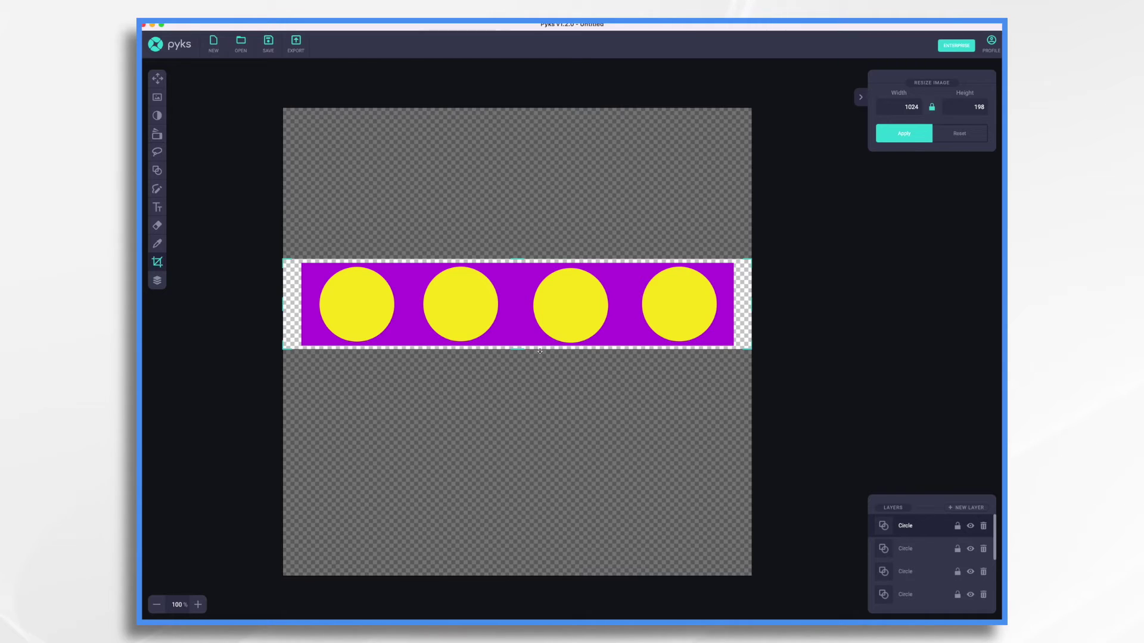
left_click_drag(751, 303, 737, 303)
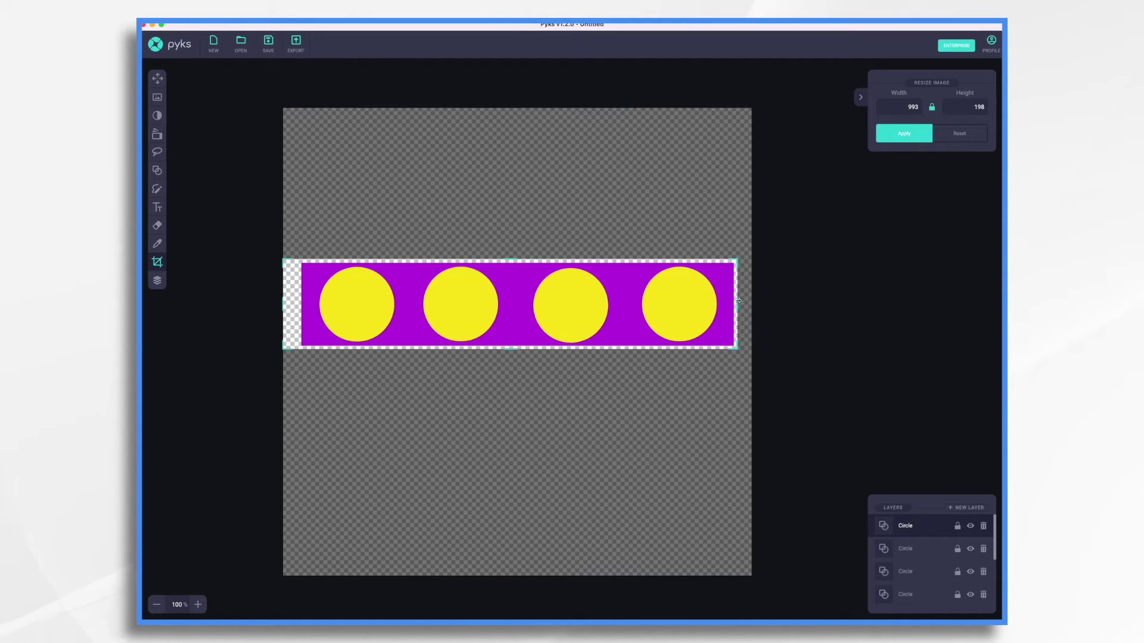
left_click_drag(283, 305, 299, 304)
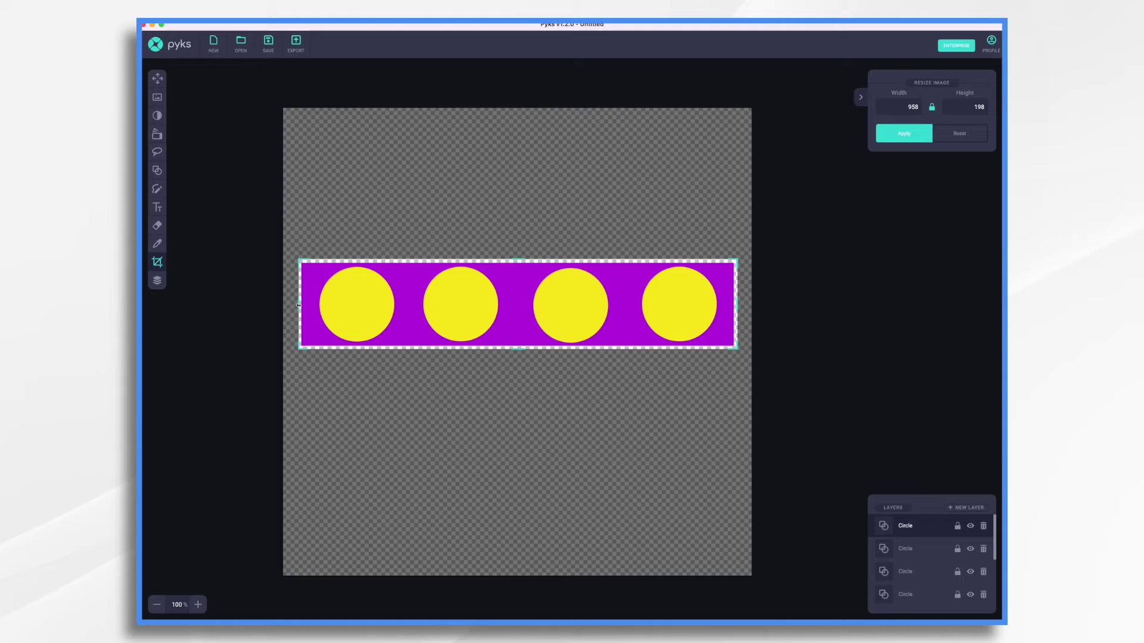
left_click(906, 135)
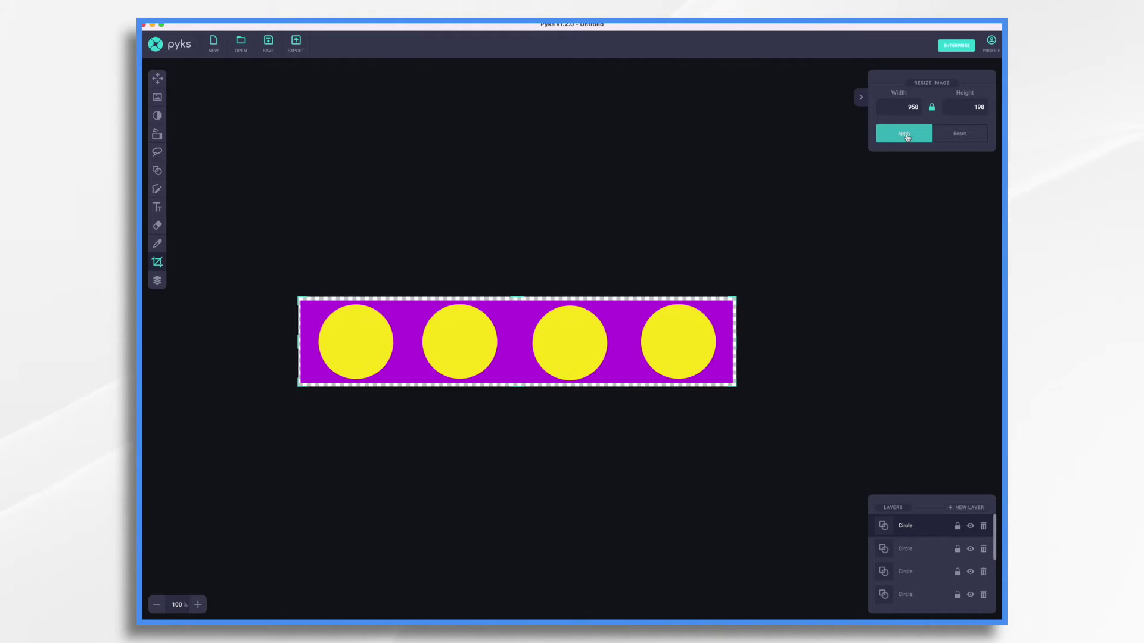
Export the banner as a PNG named 'Purple Bar' into the WEEK 23 folder.
left_click(296, 42)
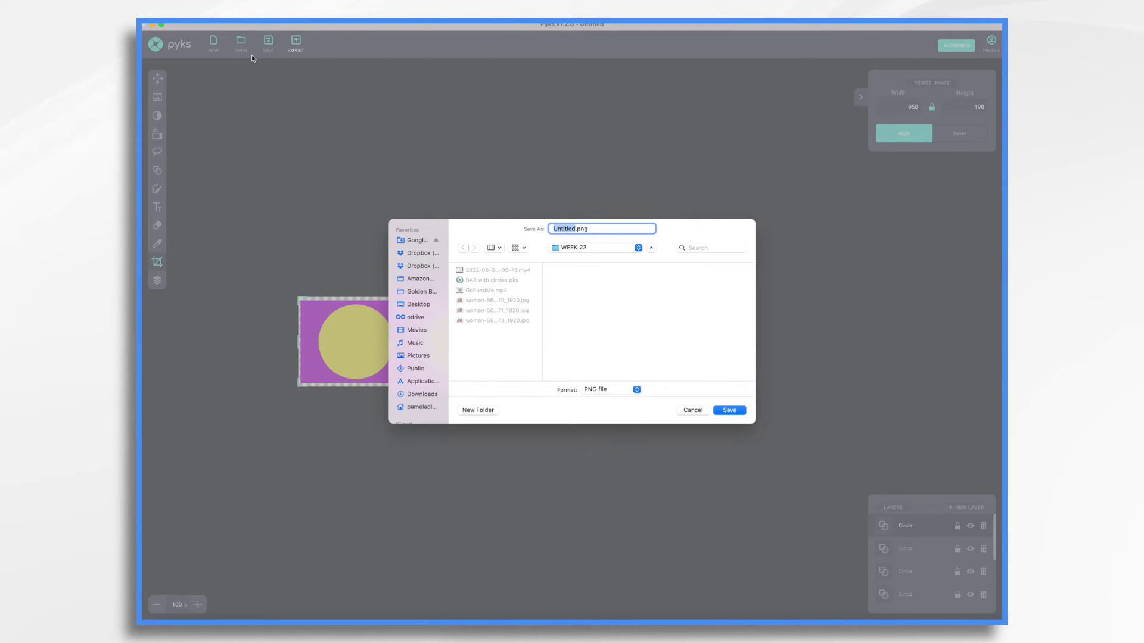
type("Purple Bar")
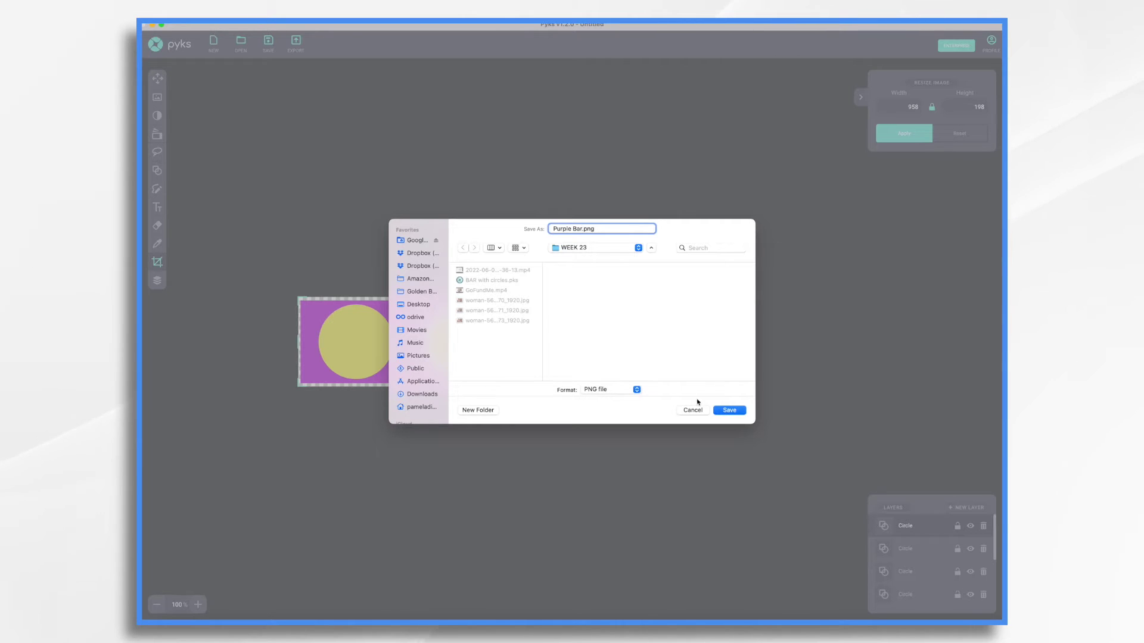
left_click(728, 411)
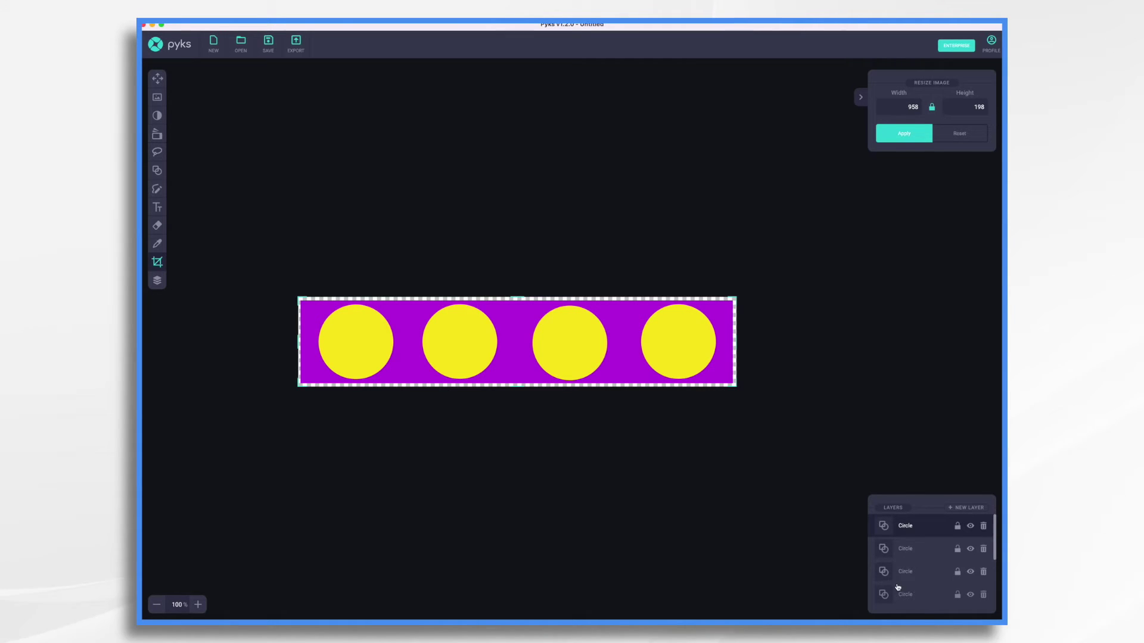
Lock the Circle layers in the Layers panel and scroll down toward the Rectangle and Layer 1 rows.
left_click(915, 620)
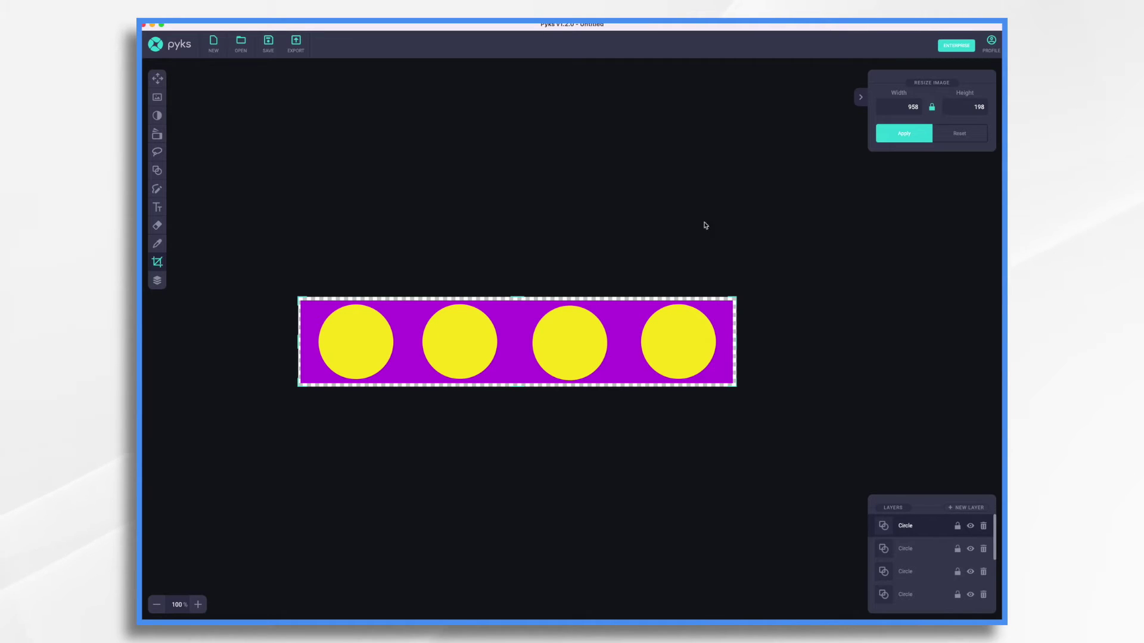
left_click(957, 526)
left_click(958, 548)
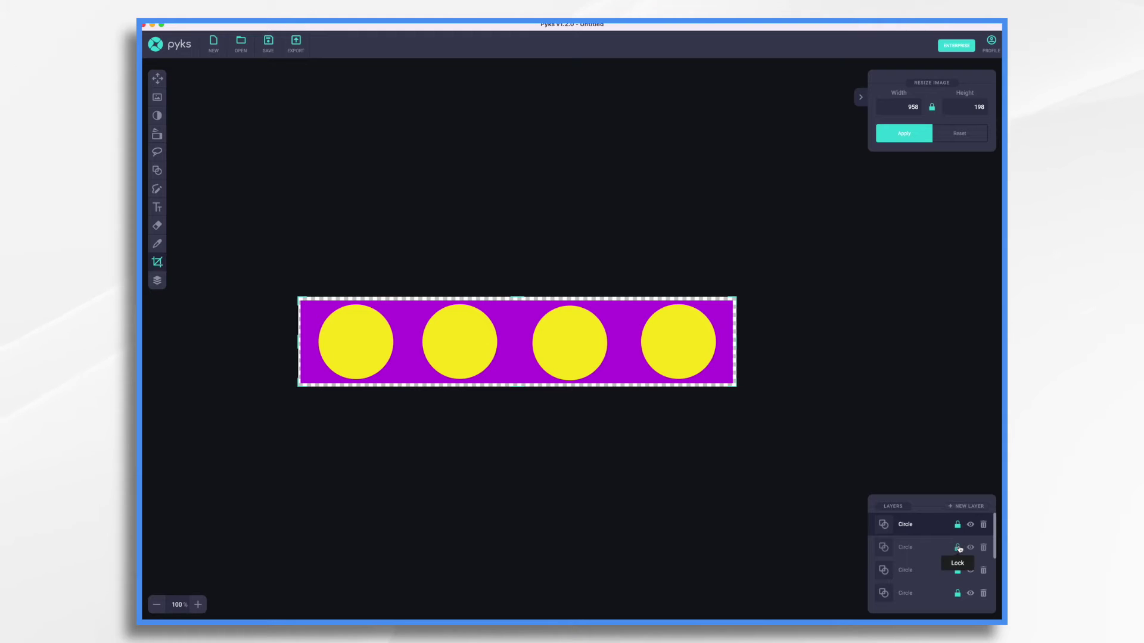
scroll(959, 548, "down", 2)
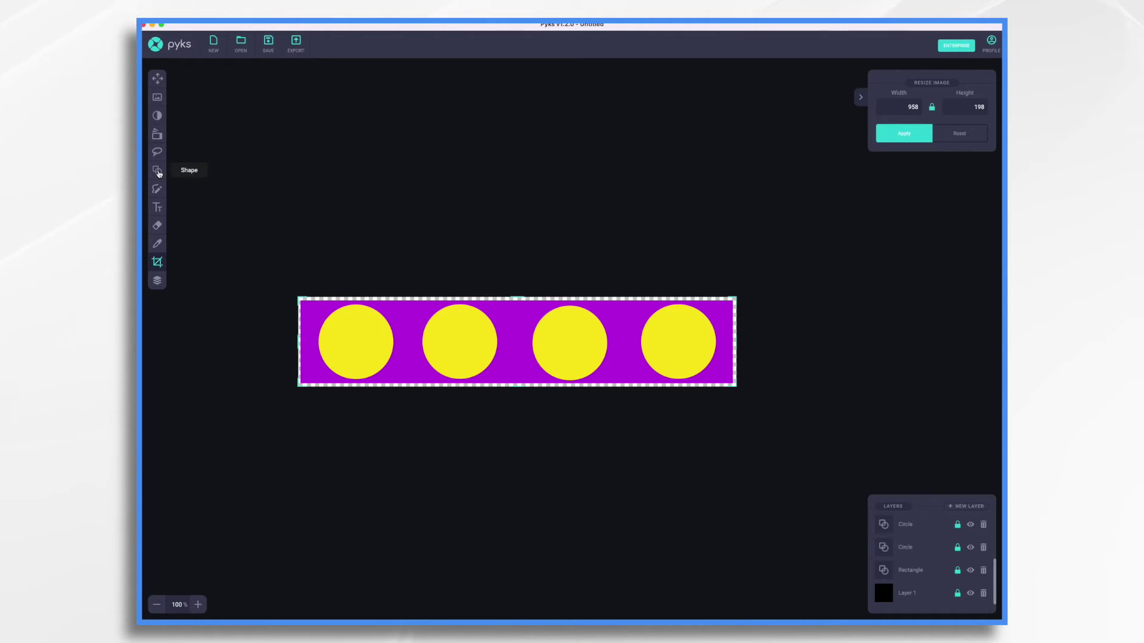
Draw a black line, width 25, from the bar's left end to its right end through all four circles.
left_click(158, 171)
left_click(968, 101)
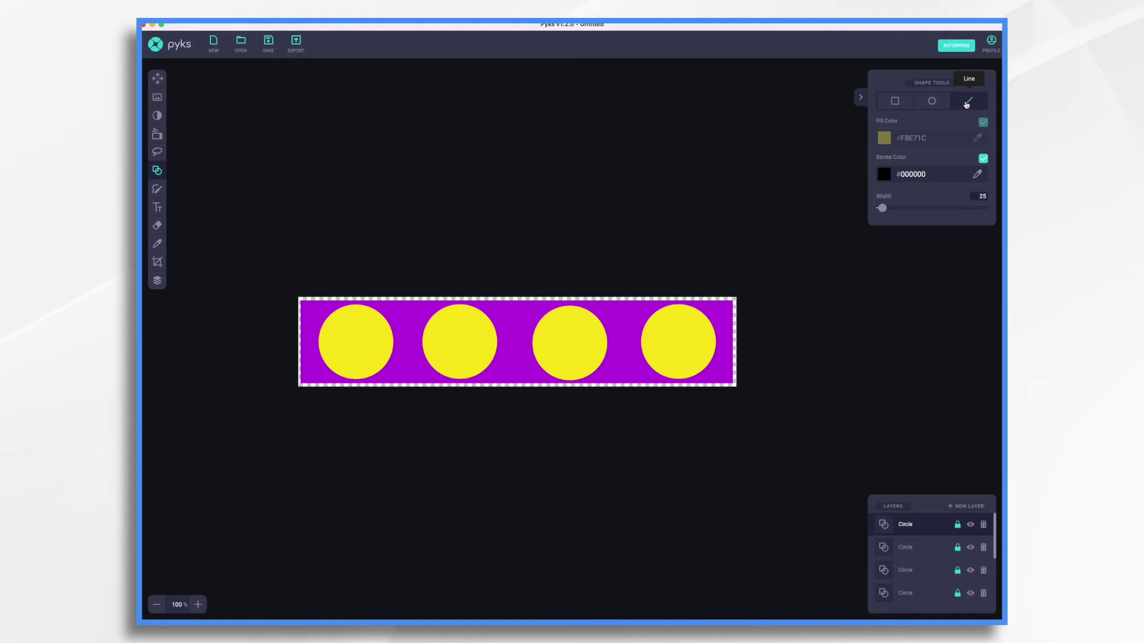
left_click(982, 158)
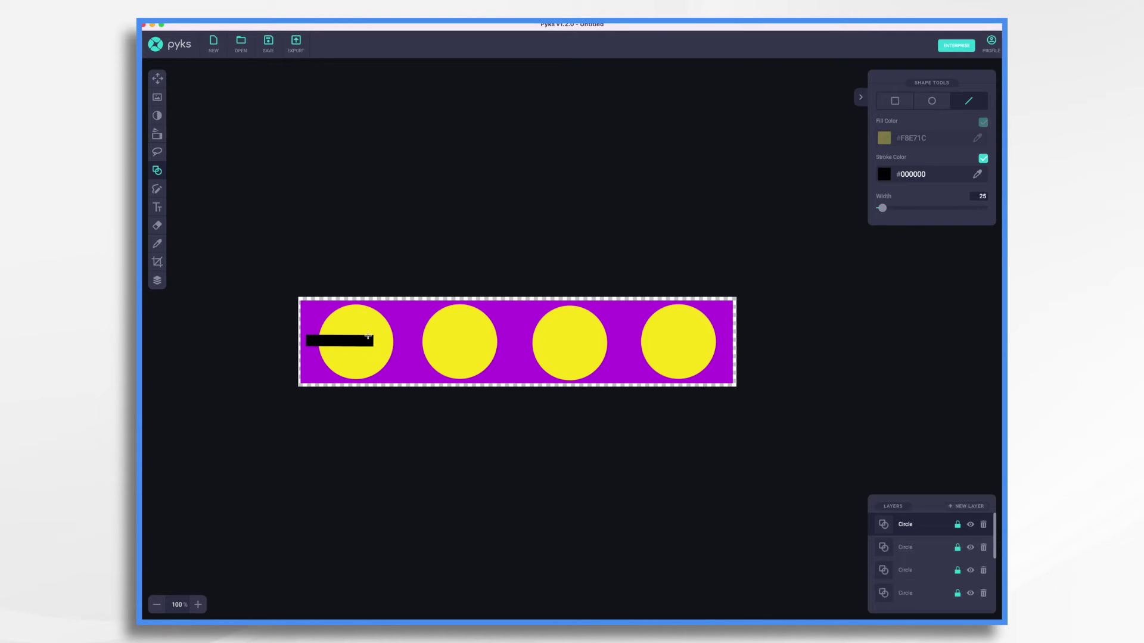
mouse_move(386, 334)
left_mouse_down()
mouse_move(616, 364)
mouse_move(732, 357)
mouse_move(709, 332)
mouse_move(729, 335)
left_mouse_up()
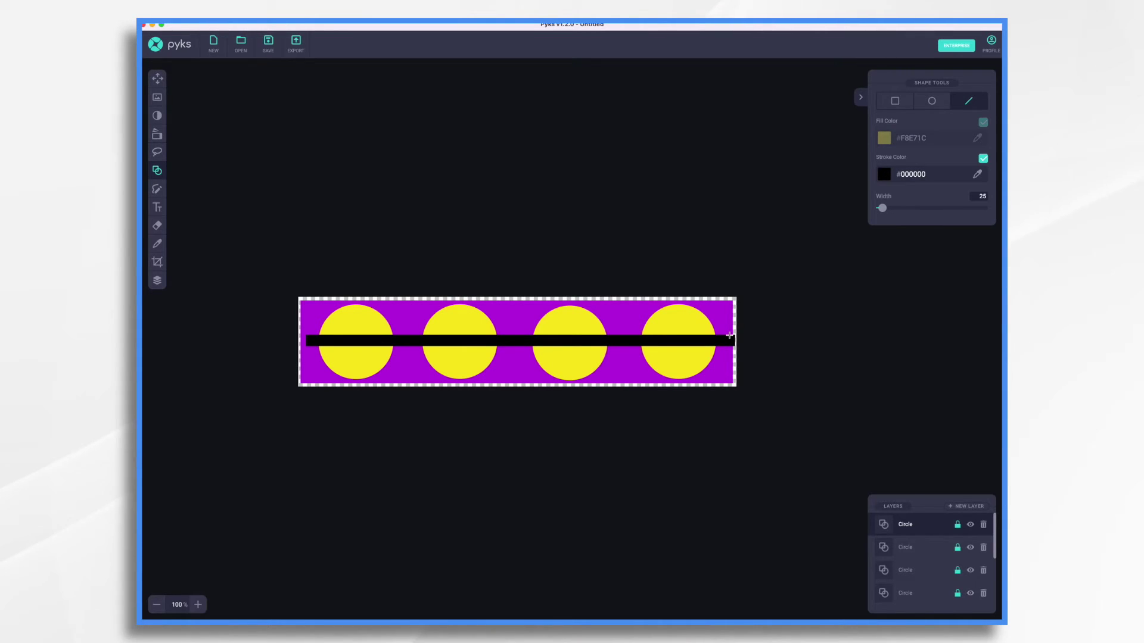
left_click_drag(729, 335, 729, 335)
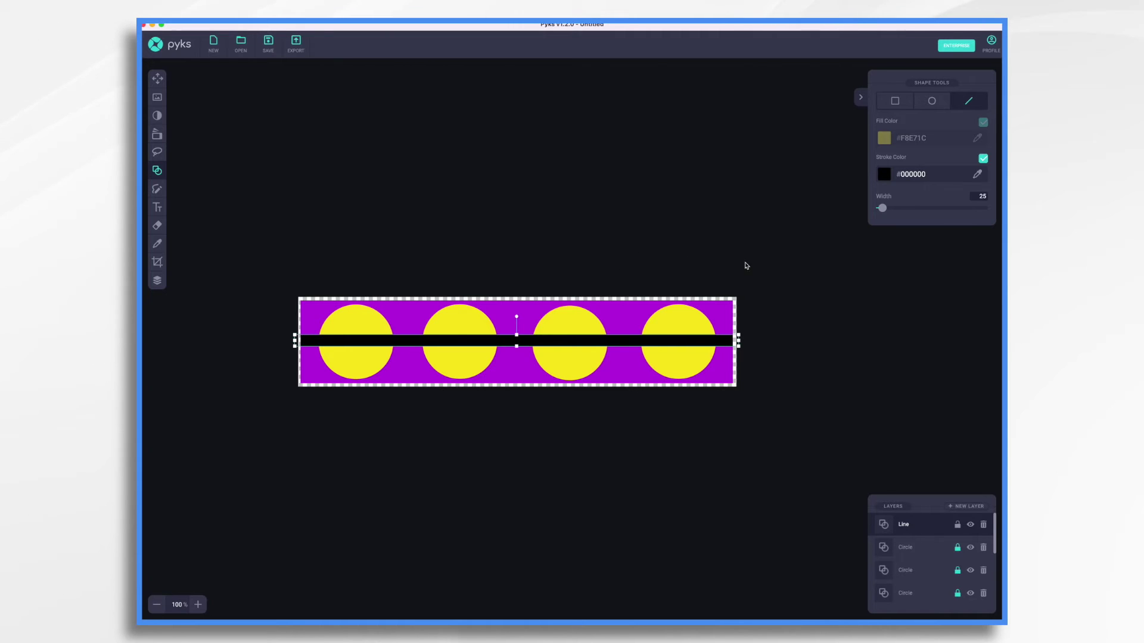
Recolour the banner line purple (#BD10E0), after trying white and yellow.
left_click(885, 175)
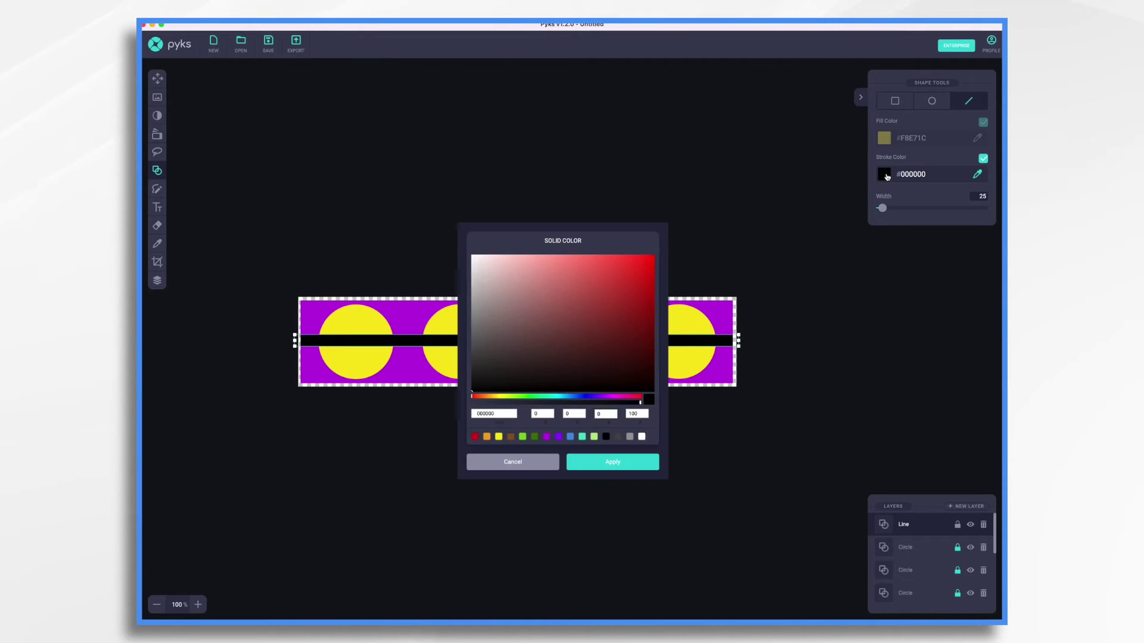
left_click(641, 438)
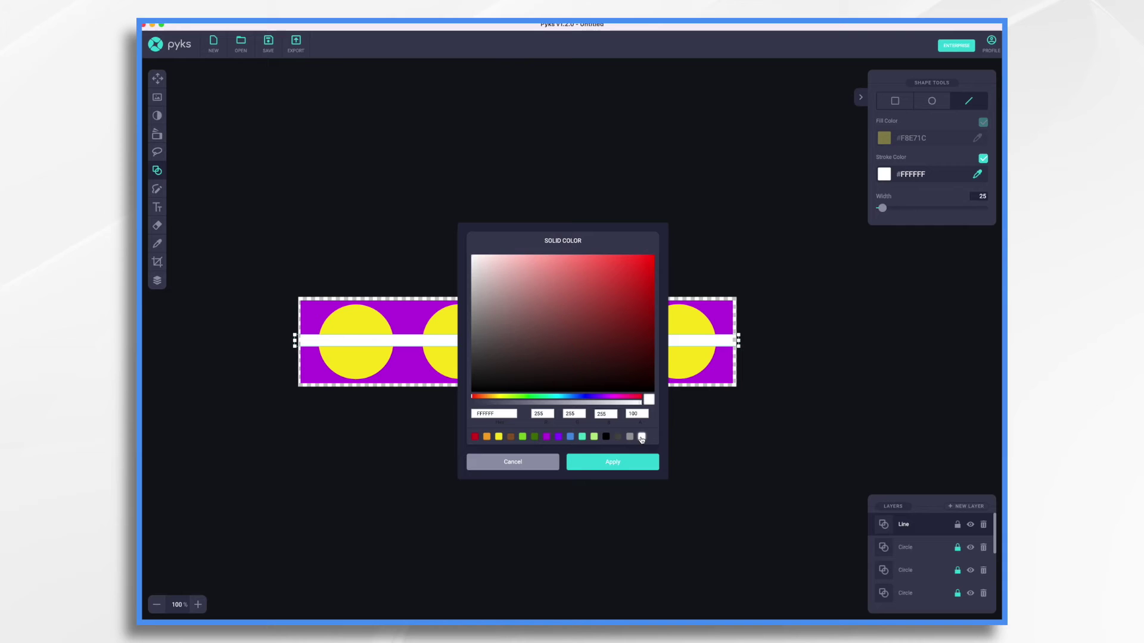
left_click(500, 437)
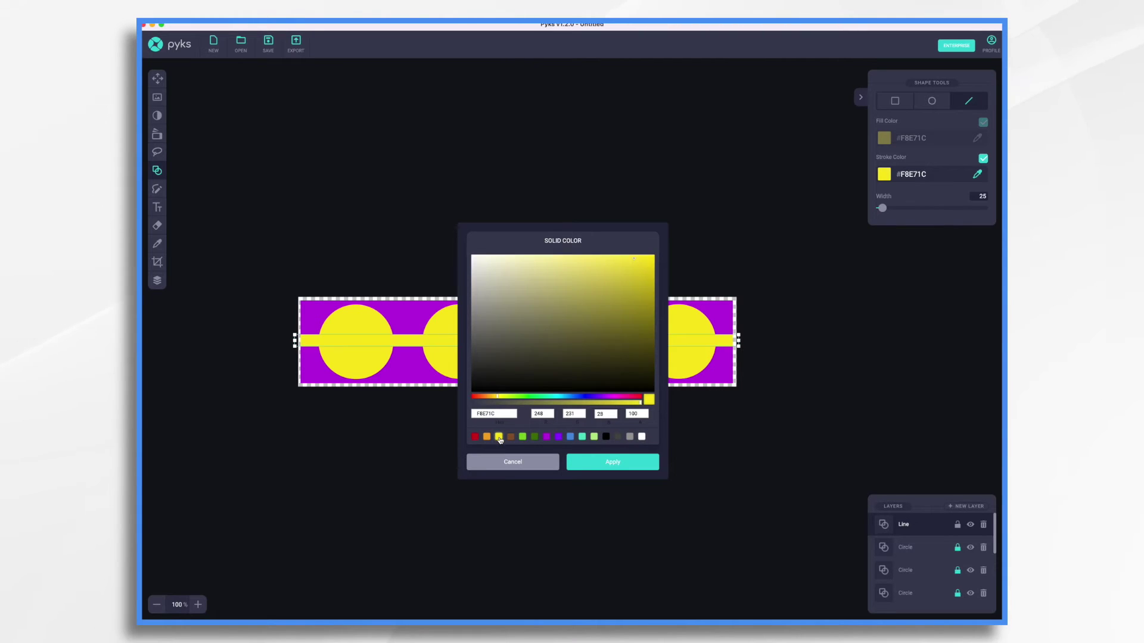
left_click(546, 438)
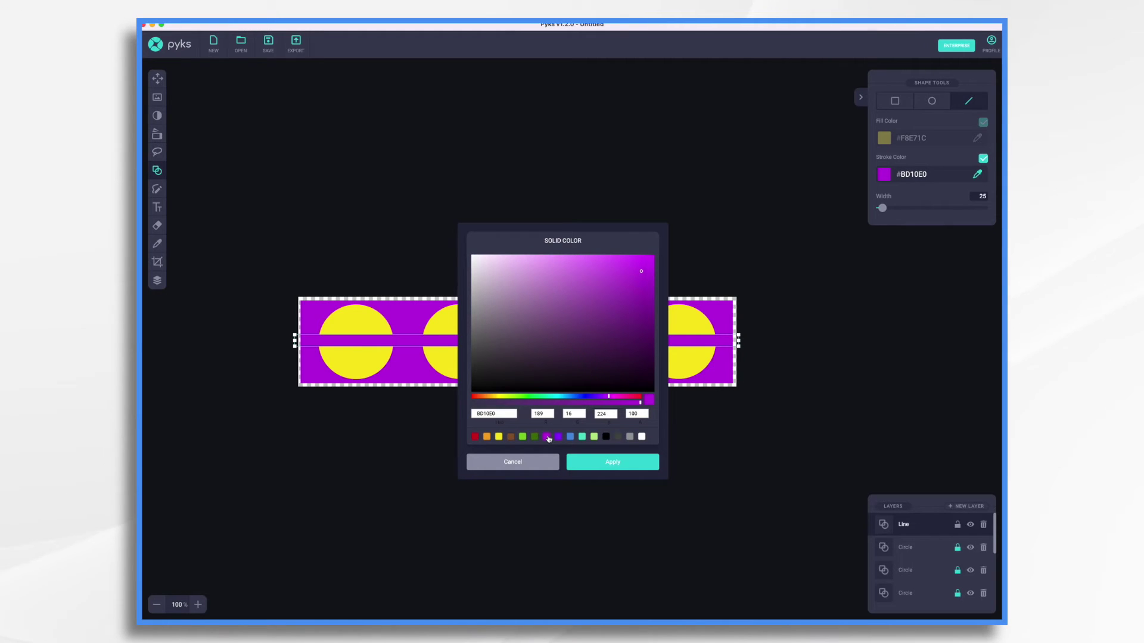
left_click(587, 457)
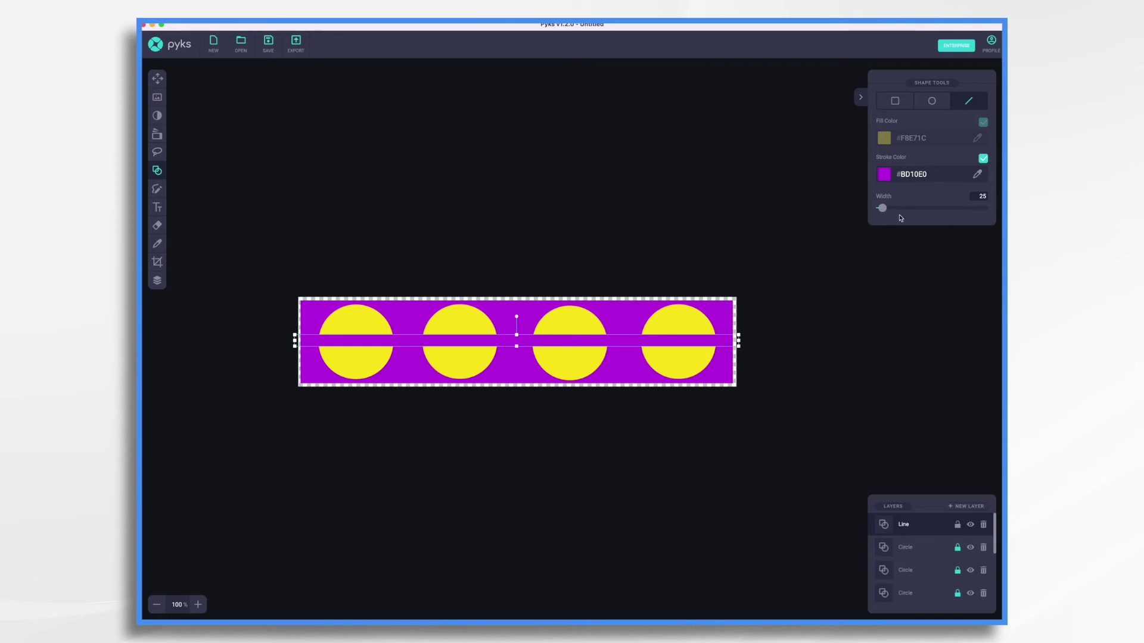
Thicken the line to width 75 and centre it through the yellow circles, then deselect.
left_click_drag(884, 211, 885, 211)
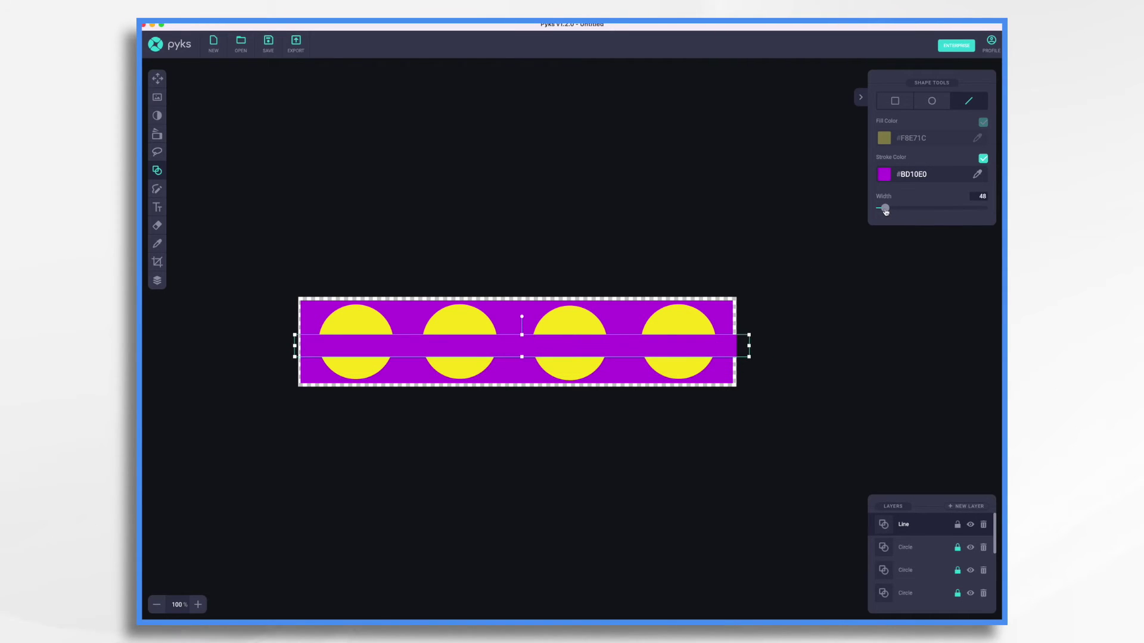
left_click(157, 78)
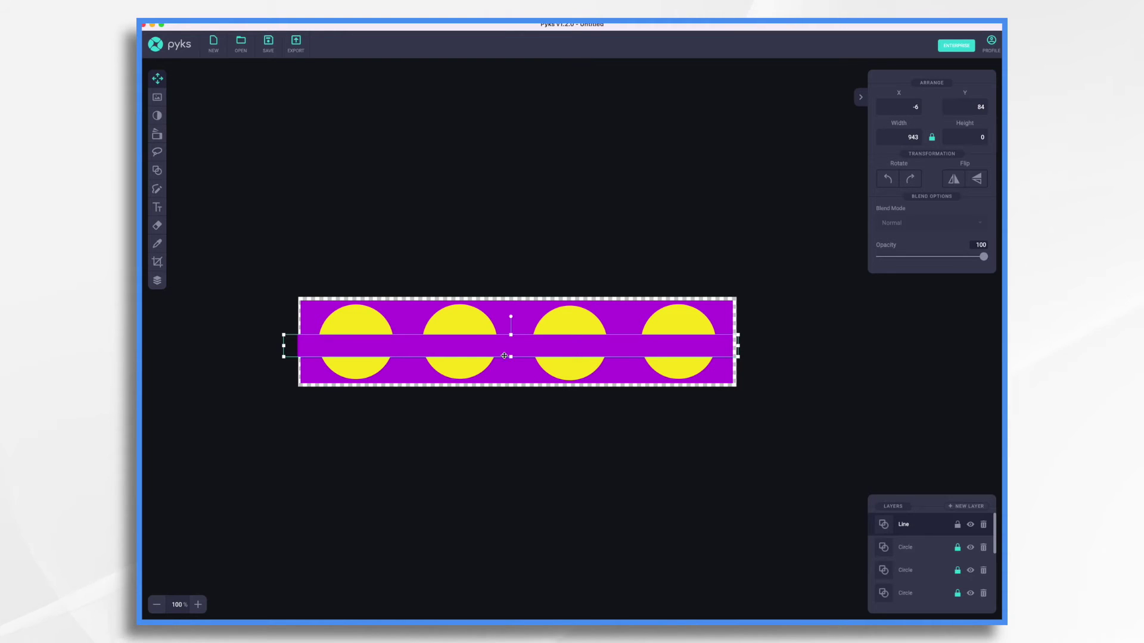
mouse_move(504, 355)
left_mouse_down()
mouse_move(521, 325)
mouse_move(516, 338)
left_mouse_up()
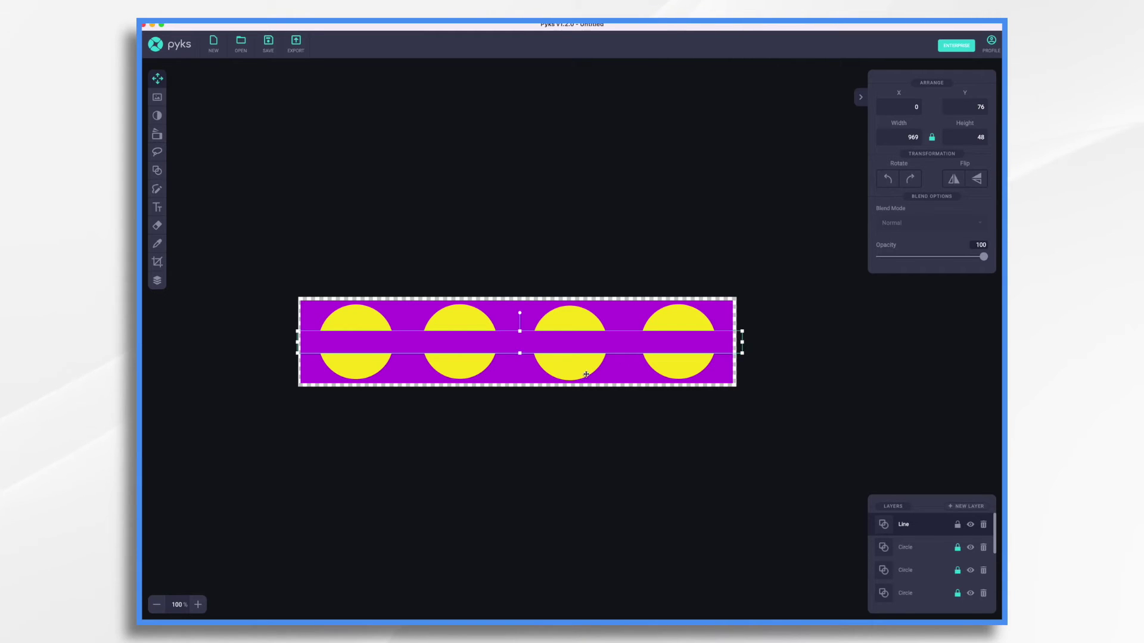
double_click(742, 344)
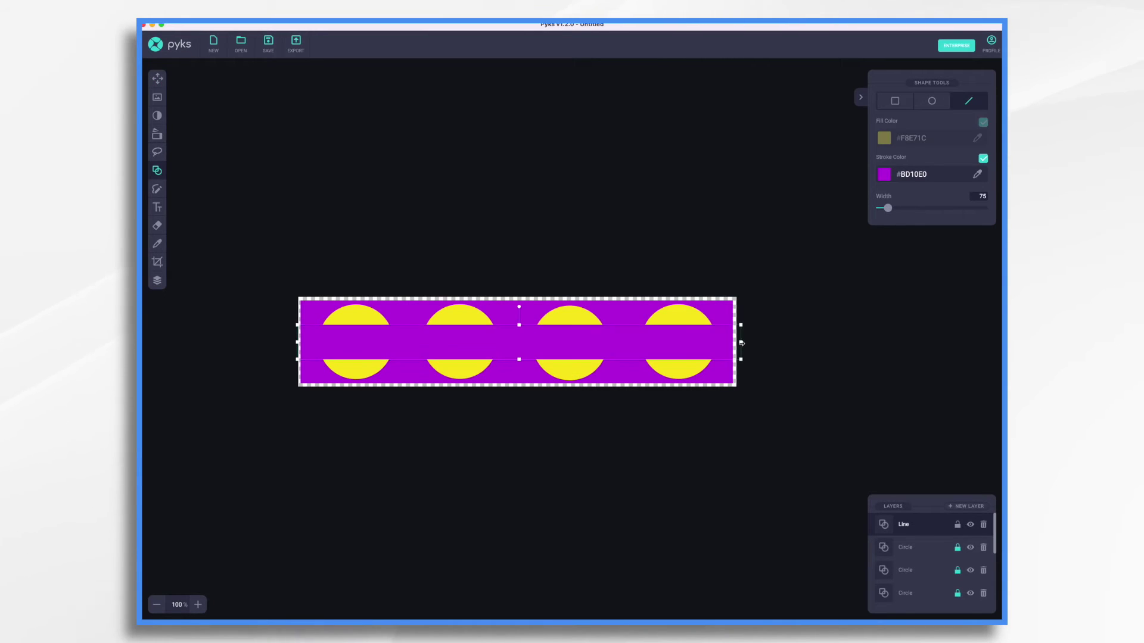
left_click(810, 378)
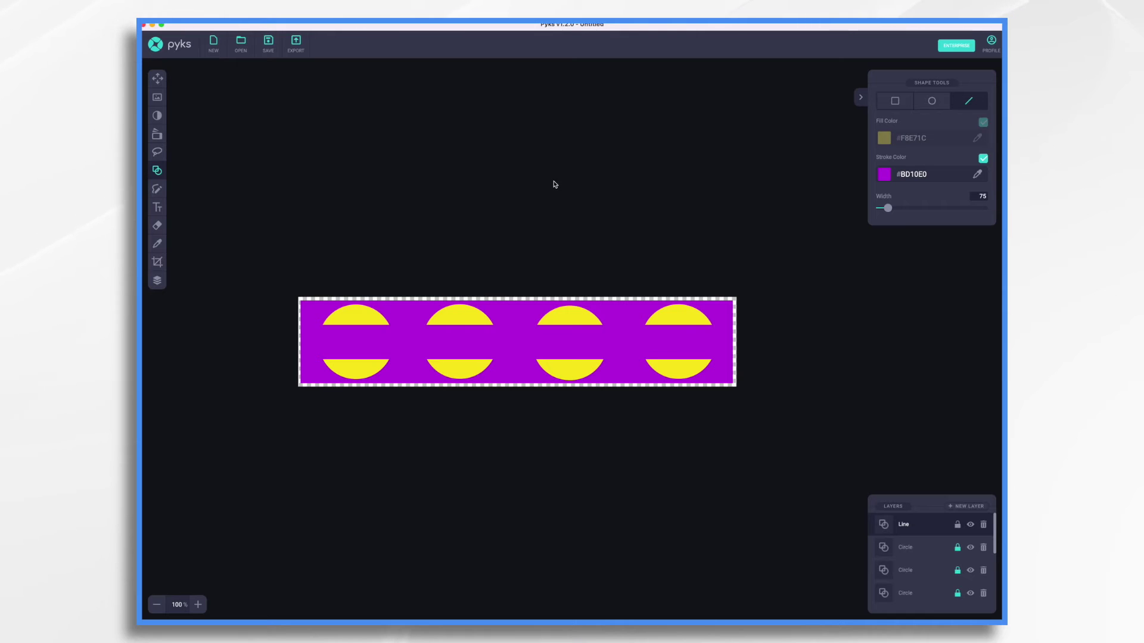
Export the banner as PurpleBar 2.png into the WEEK 23 folder.
left_click(297, 45)
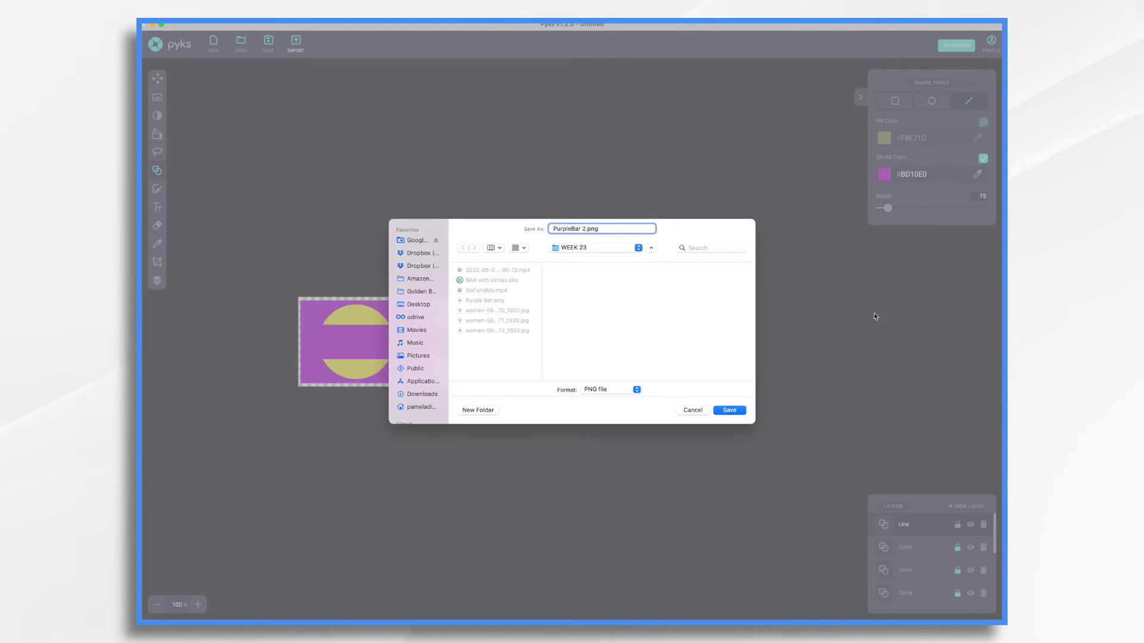
left_click(729, 410)
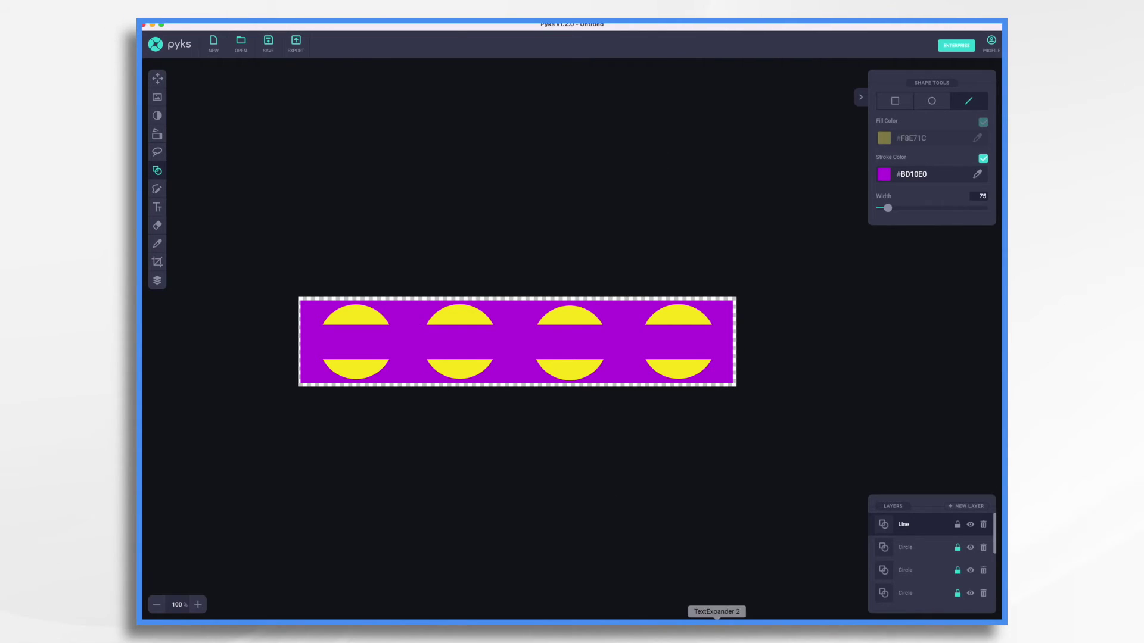
In Doodly, delete the red-striped and red circle banners from the scene.
left_click(914, 620)
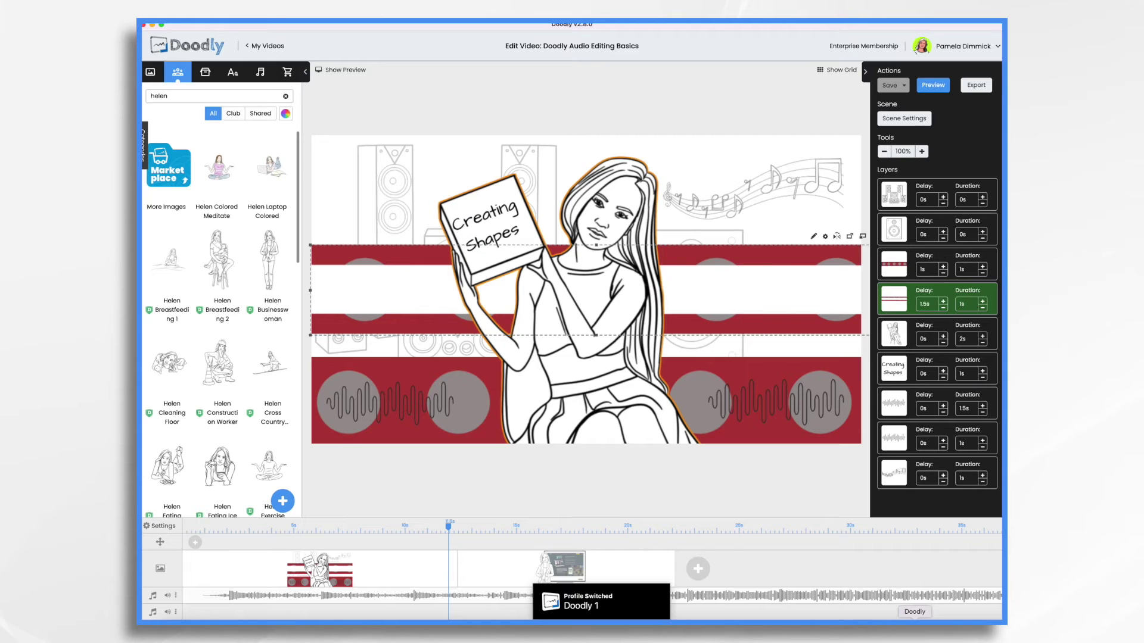
left_click(862, 236)
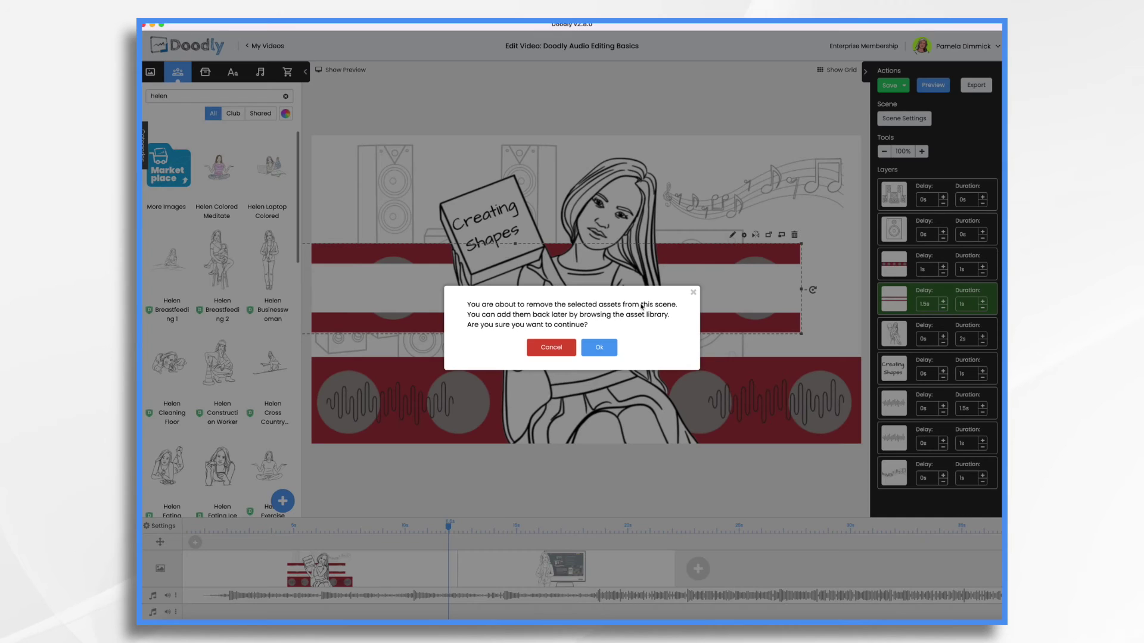
left_click(549, 345)
left_click(469, 383)
left_click(893, 265)
left_click(852, 344)
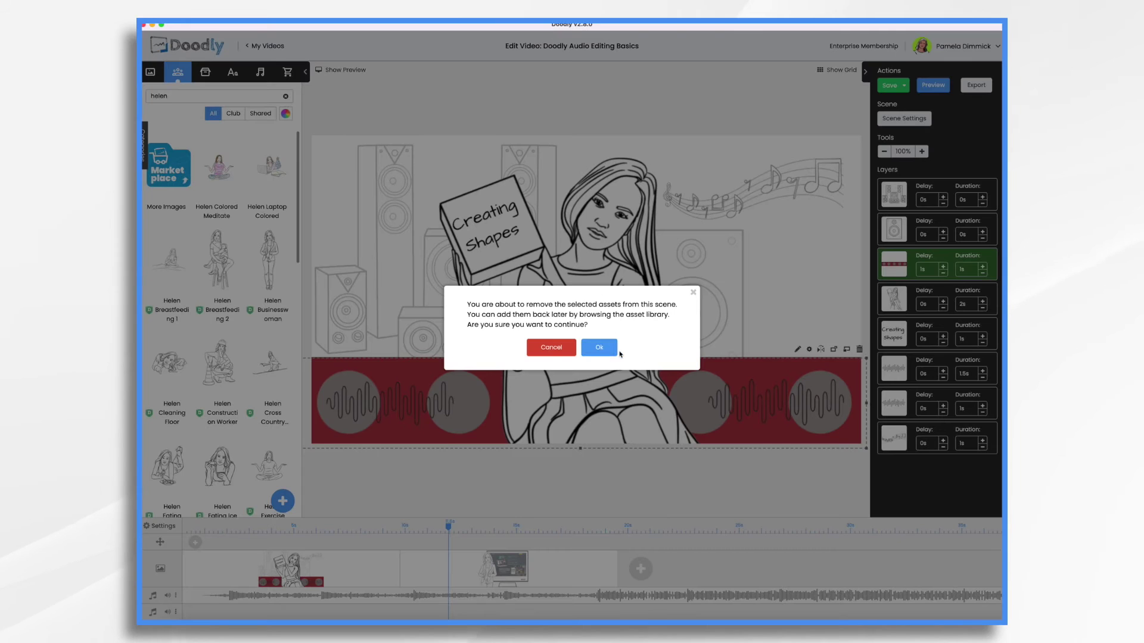
left_click(551, 346)
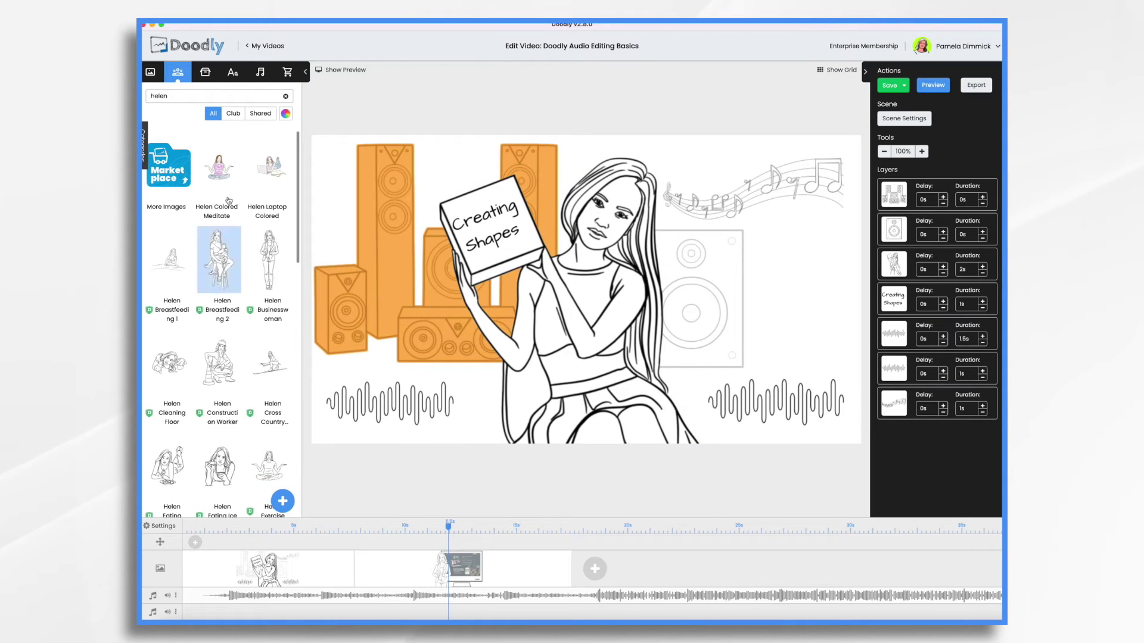
Upload the Purple Bar and Purple Bar 2 images as custom props.
left_click(205, 72)
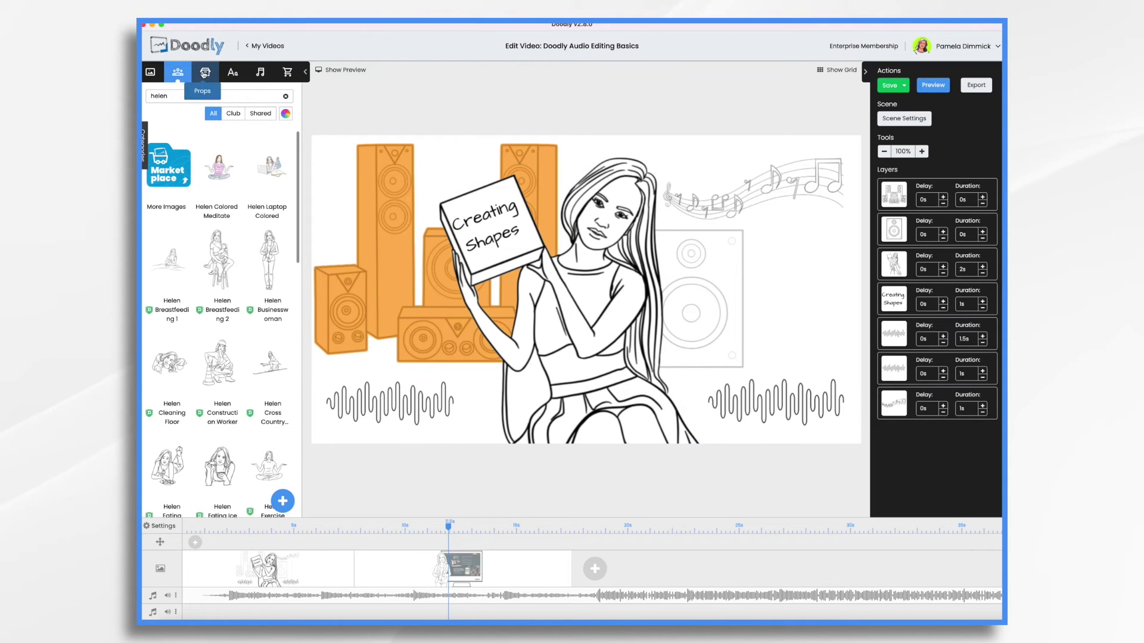
left_click(284, 502)
left_click(571, 321)
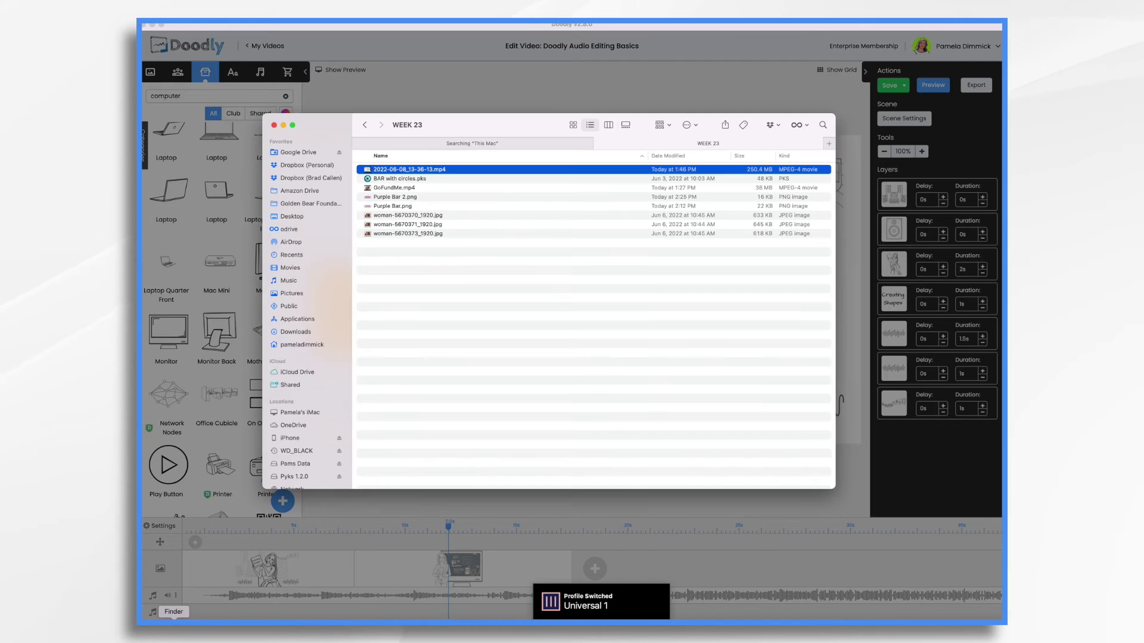
left_click(415, 197)
left_click(410, 206, "shift")
key("Return")
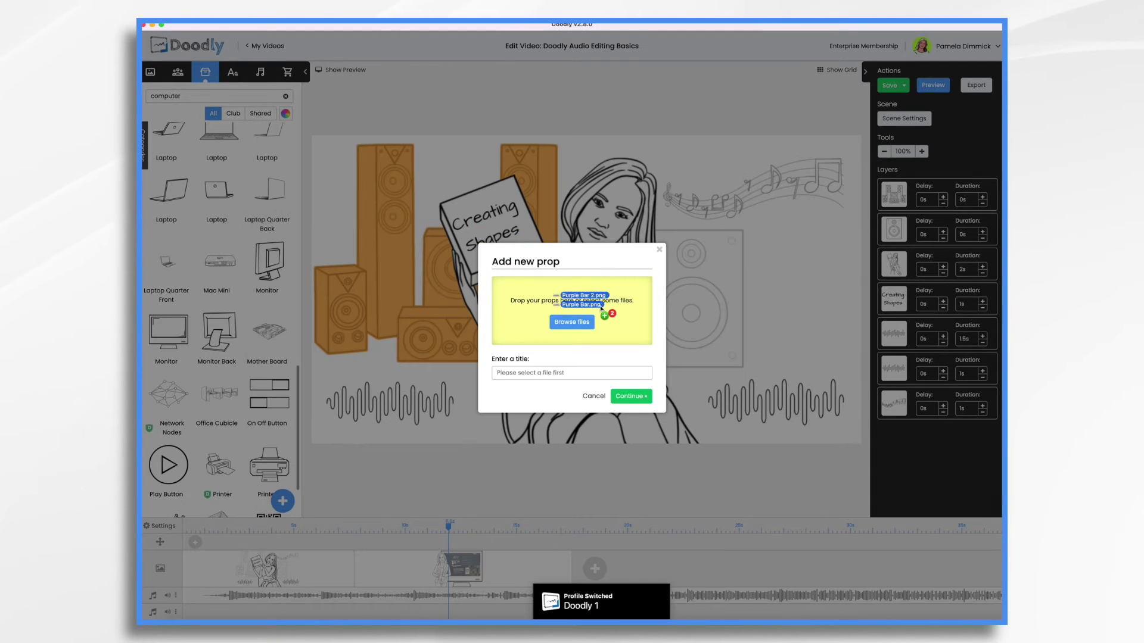
left_click(631, 401)
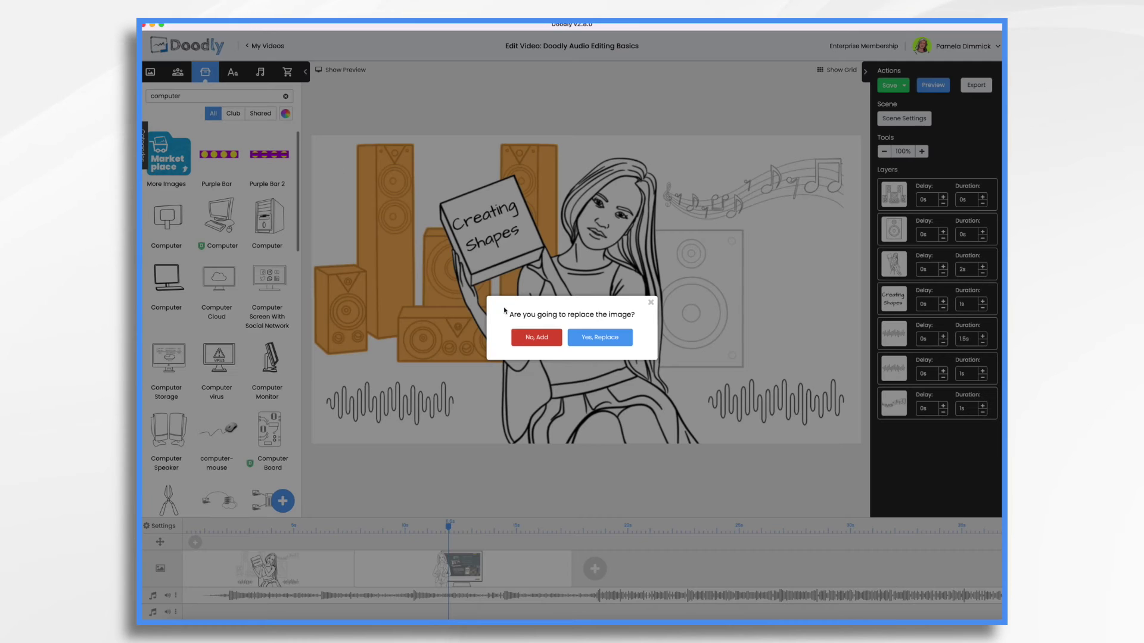
Add both purple bars to the scene, stack Purple Bar 2 over Purple Bar, and select both.
left_click(535, 332)
left_click(534, 329)
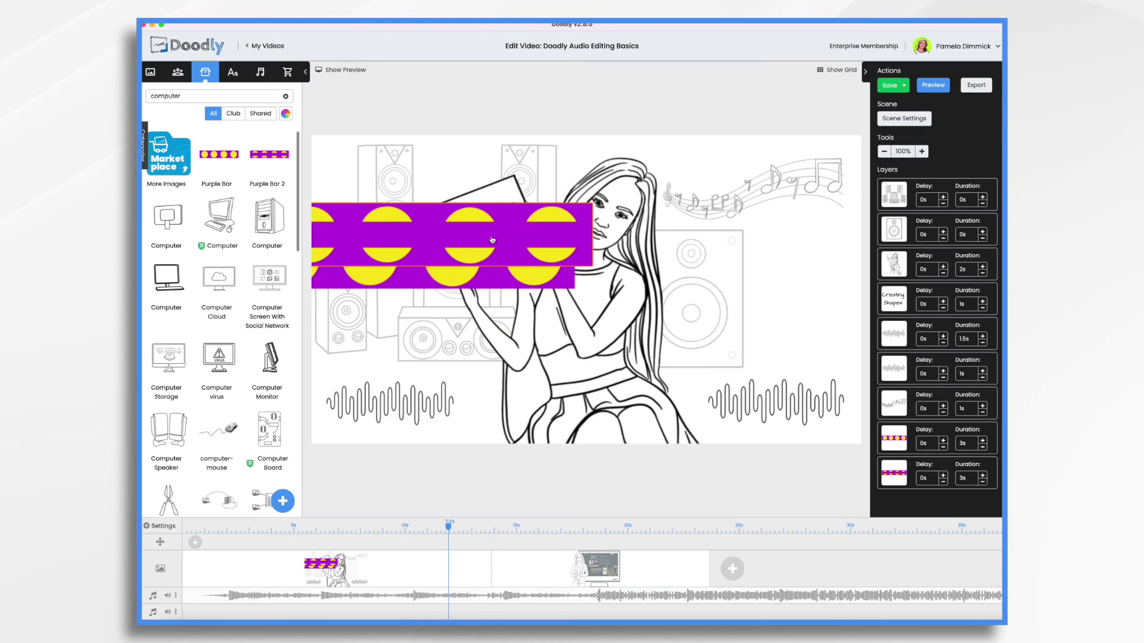
left_click_drag(491, 240, 472, 259)
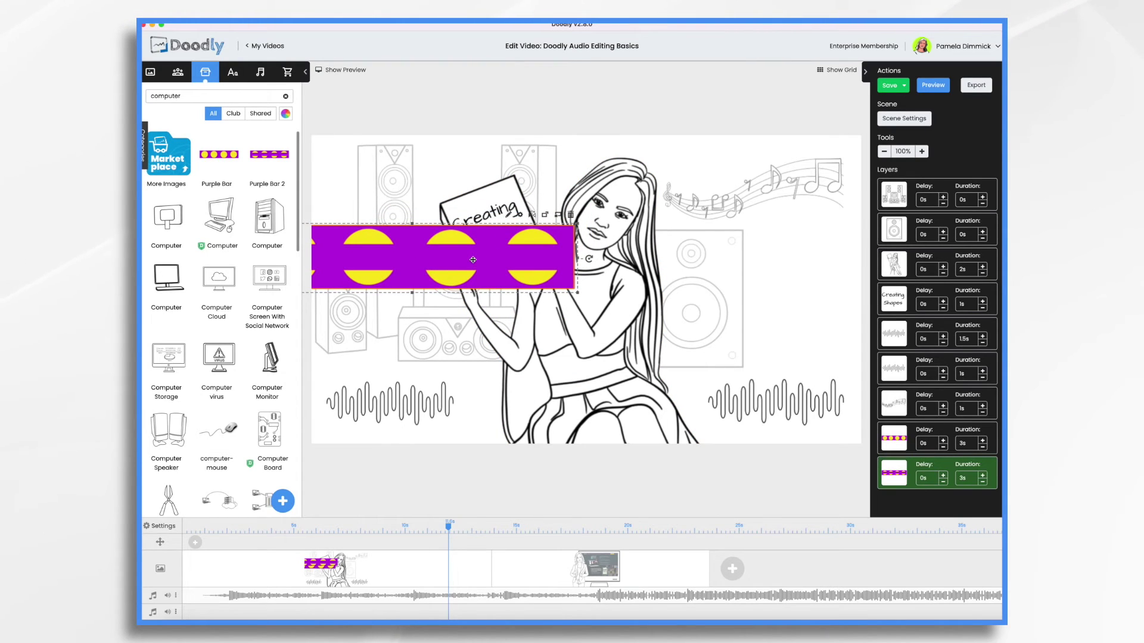
left_click(893, 440, "shift")
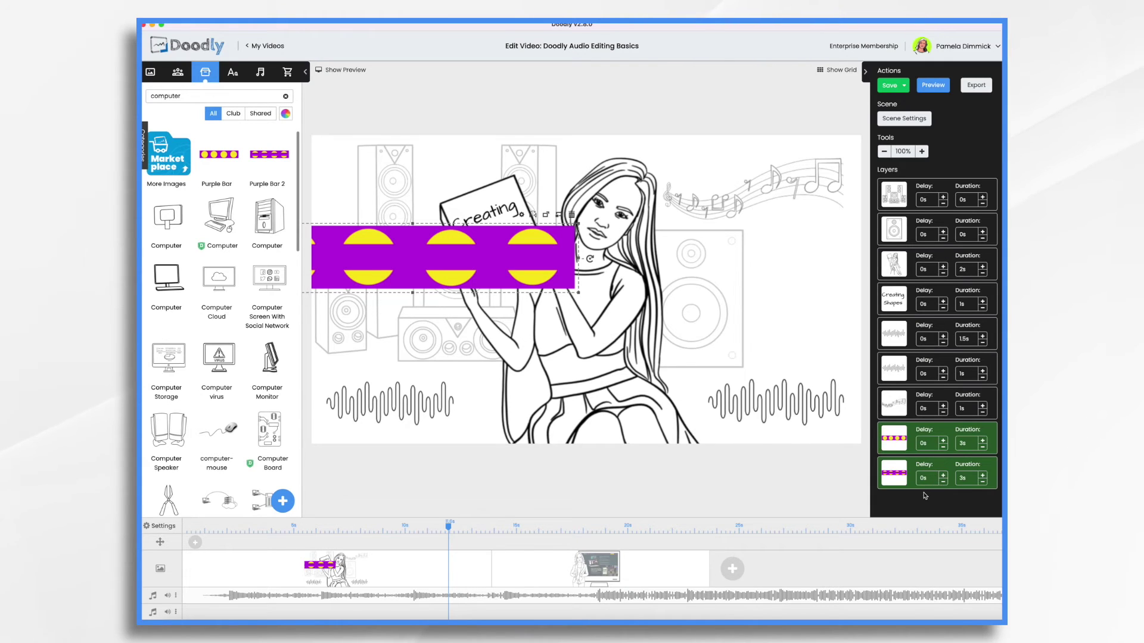
Save the scene, then move the purple bars down and stretch them across the full canvas width.
key("ctrl+s")
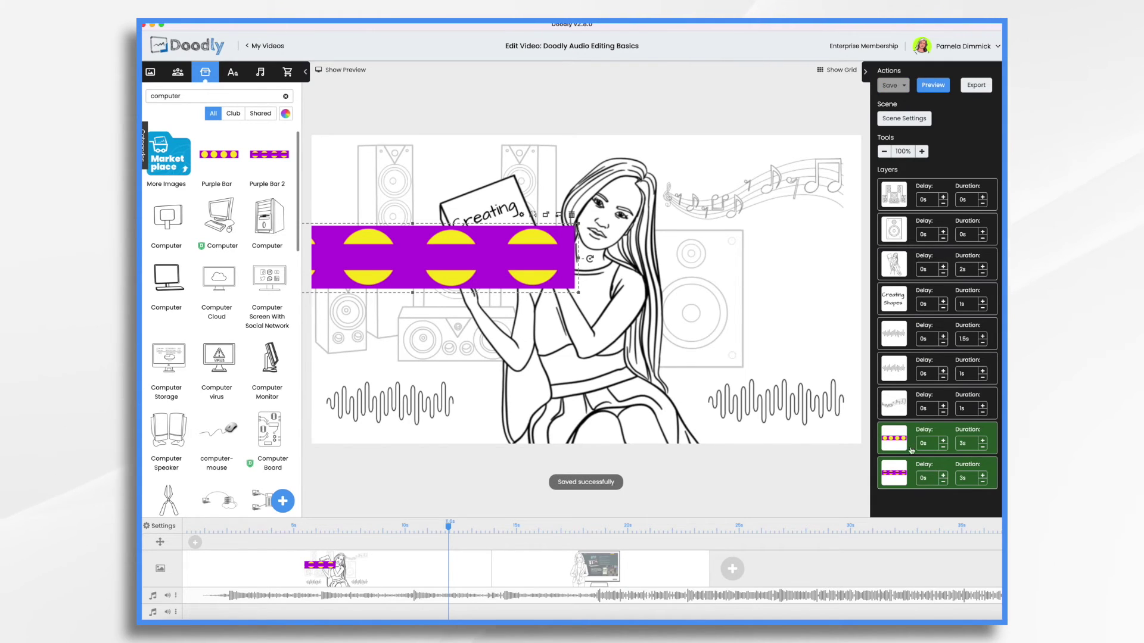
left_click_drag(506, 273, 590, 310)
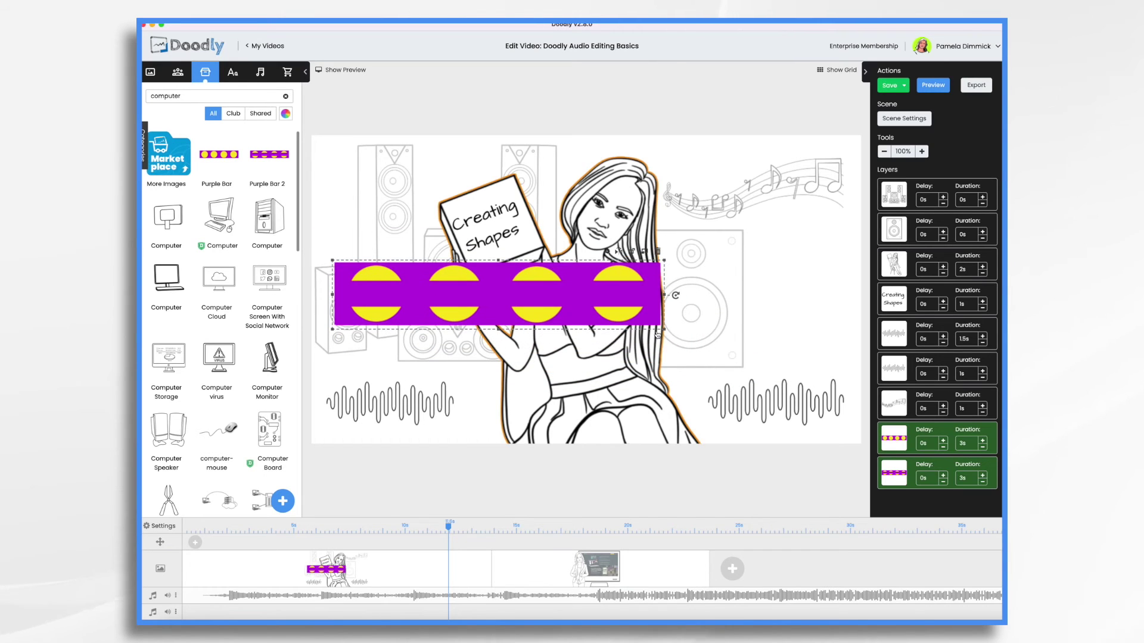
left_click_drag(662, 331, 824, 453)
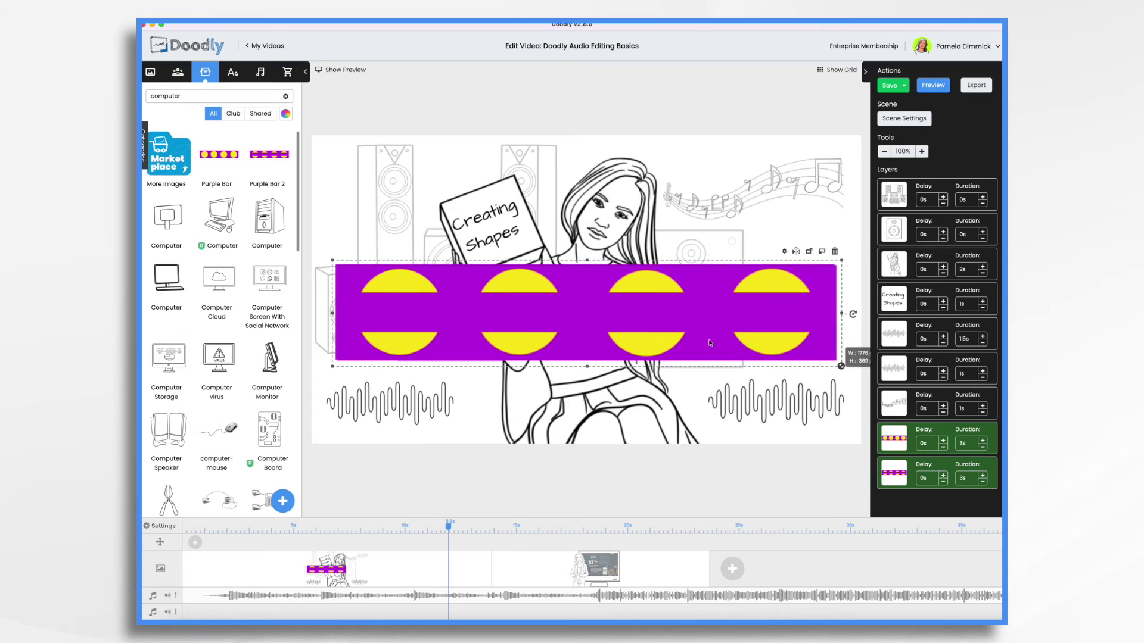
left_click_drag(710, 342, 733, 385)
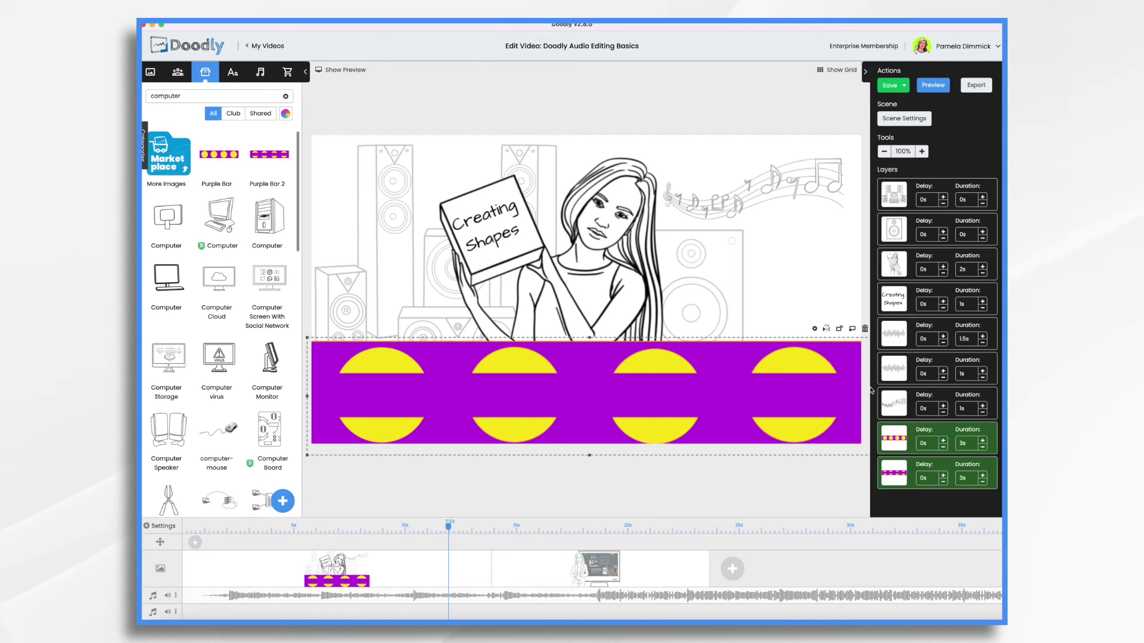
Give Purple Bar 2 position X −8, Y 70, size 1962 × 405 with a Draw entrance.
left_click(899, 435)
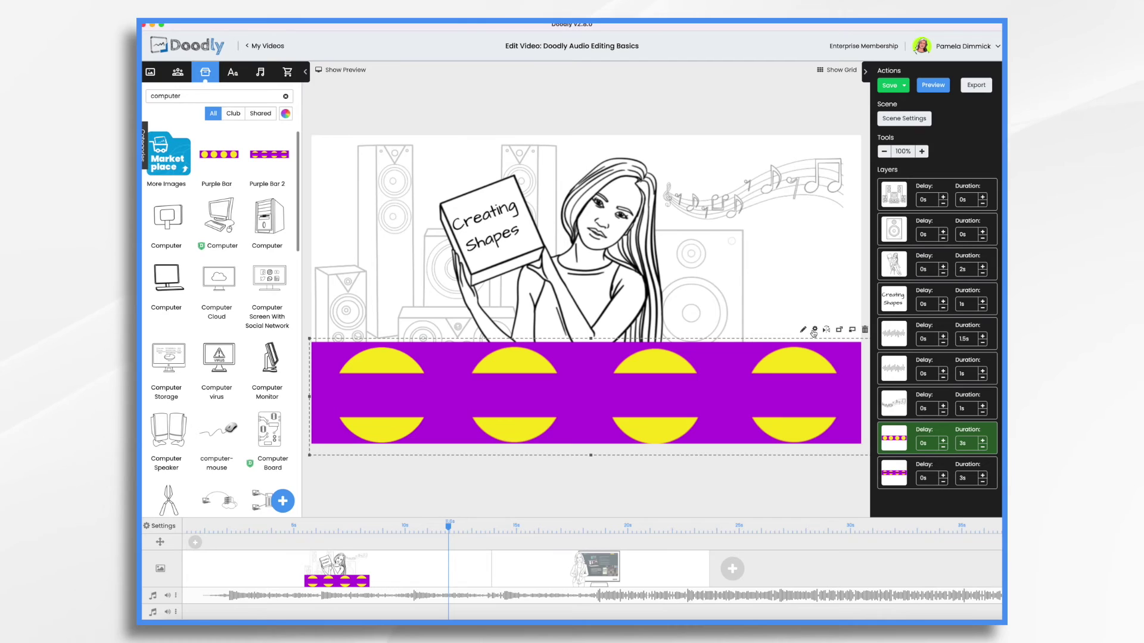
left_click(813, 331)
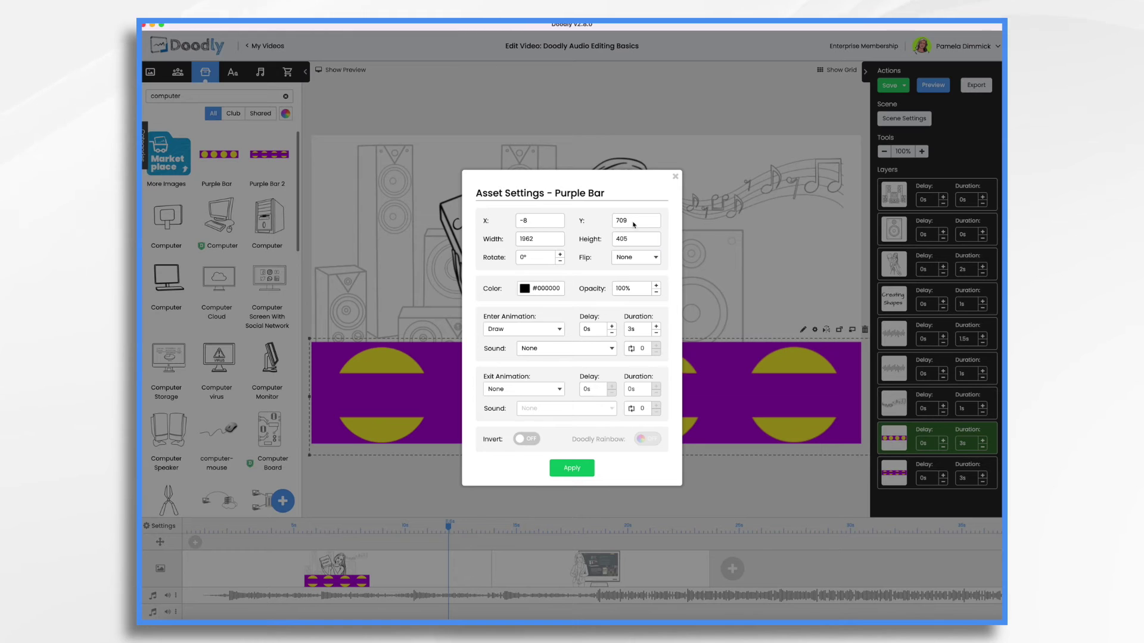
left_click(675, 178)
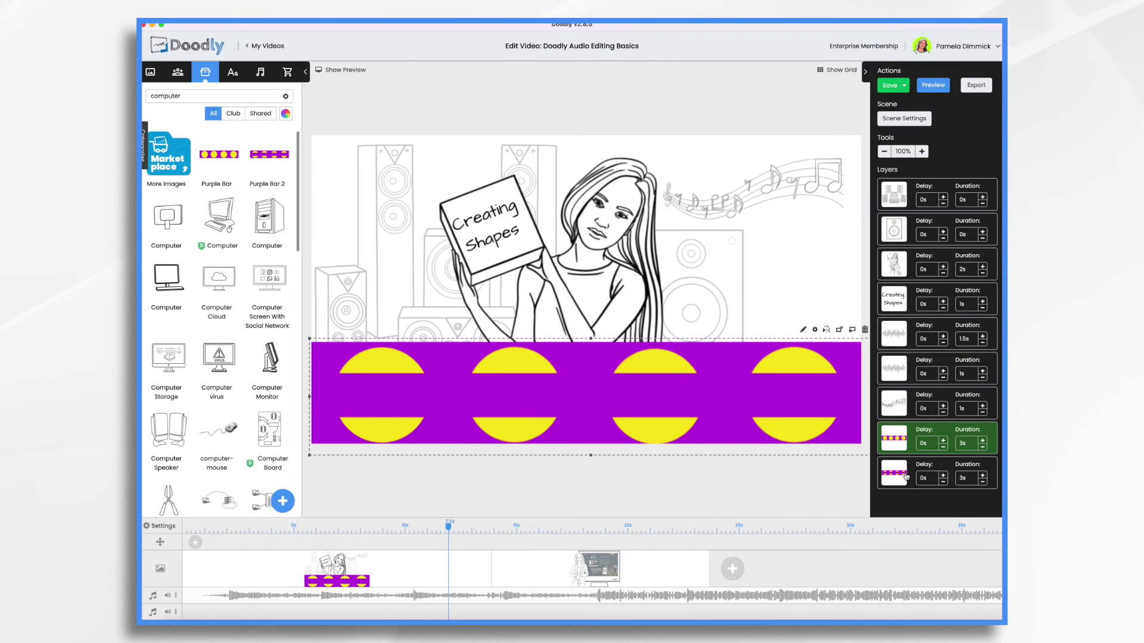
left_click(894, 473)
left_click(814, 329)
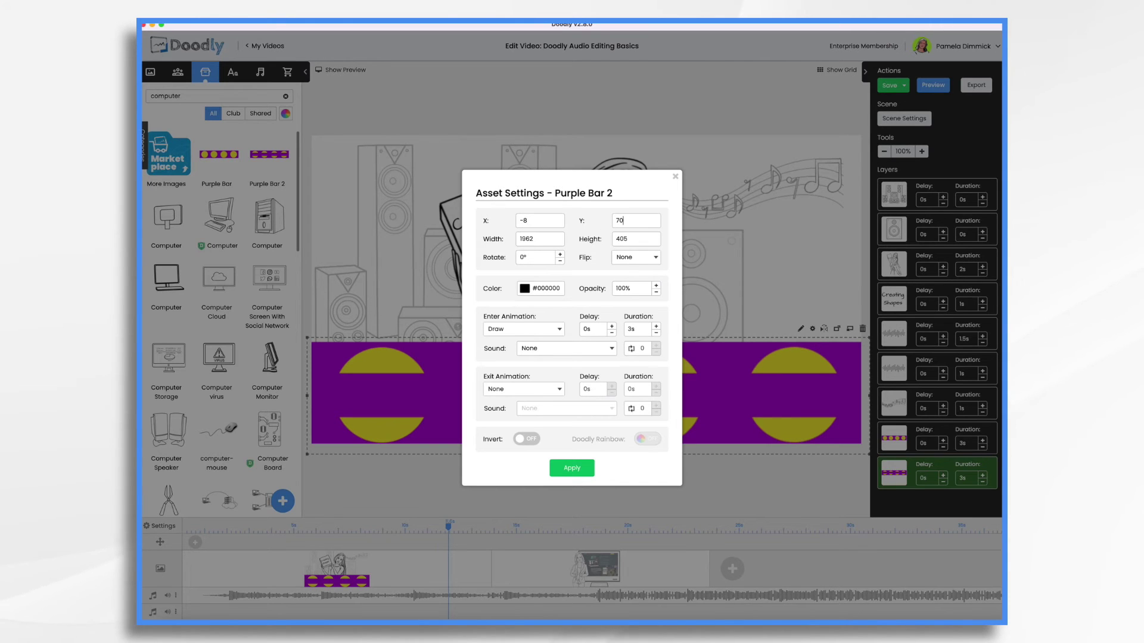
left_click(581, 469)
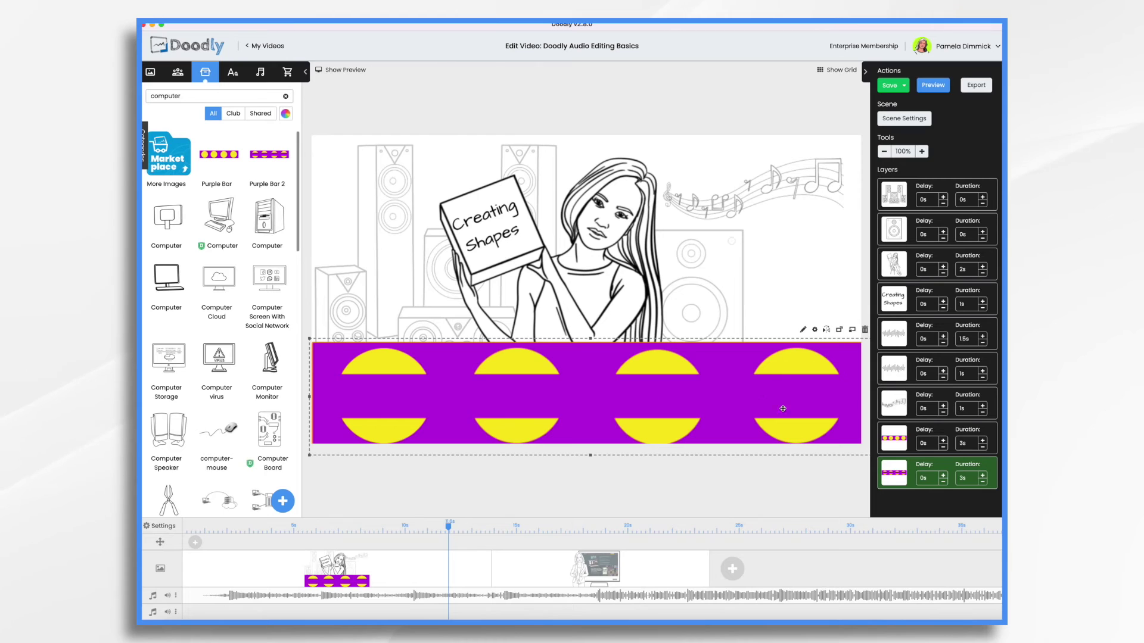
Layer both purple banners behind the girl and nudge the left sound wave slightly right.
left_click_drag(893, 440, 893, 265)
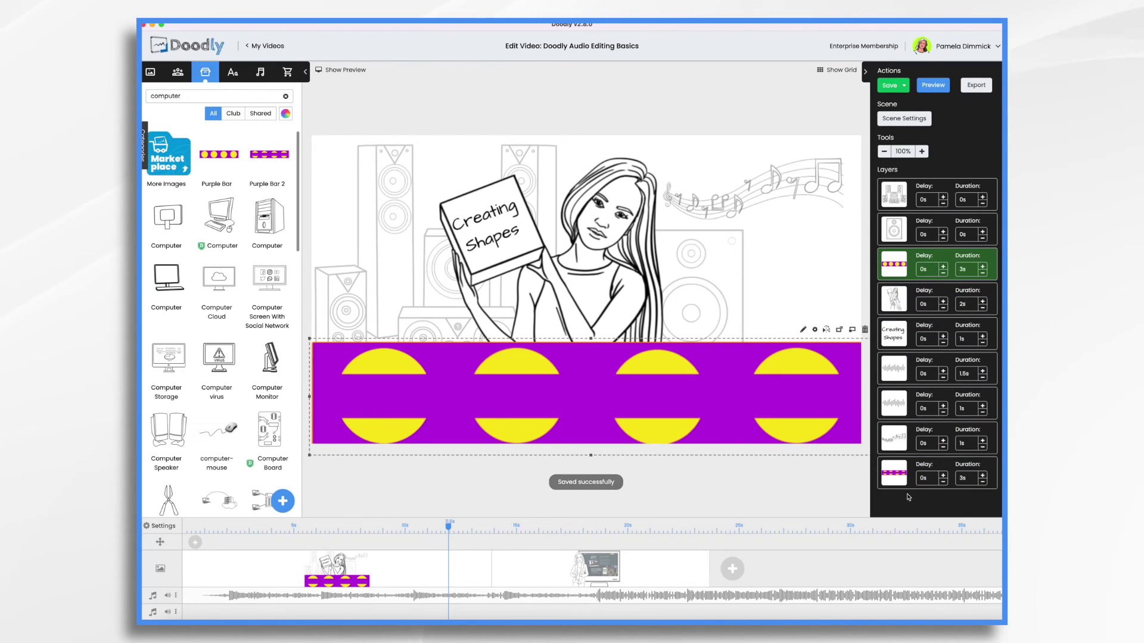
left_click_drag(905, 478, 957, 297)
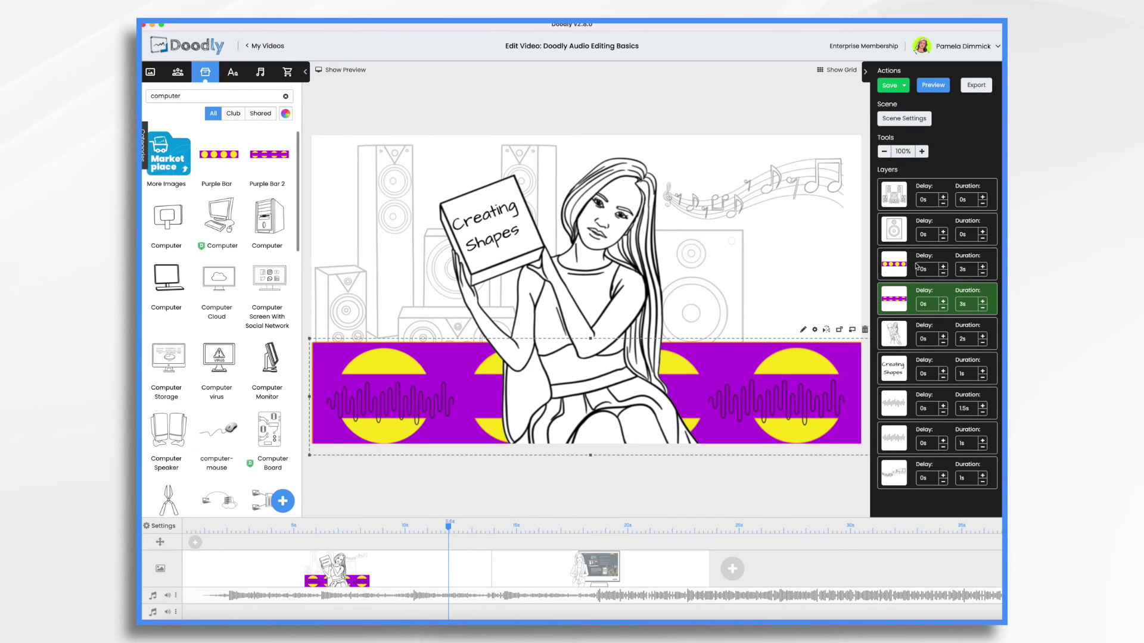
left_click(799, 400)
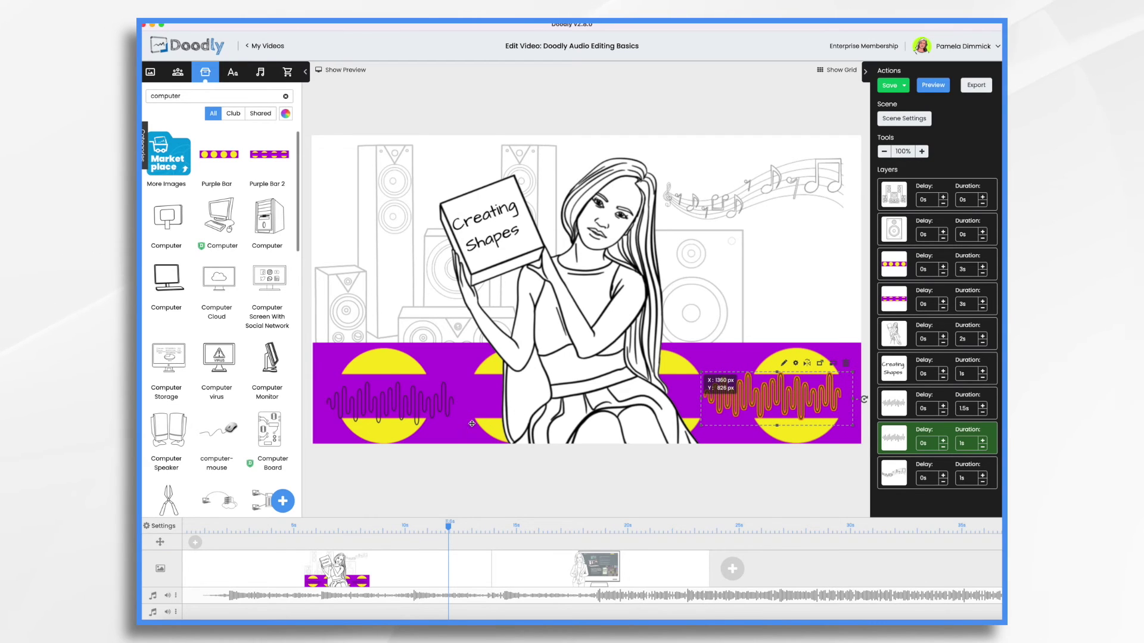
left_click(442, 395)
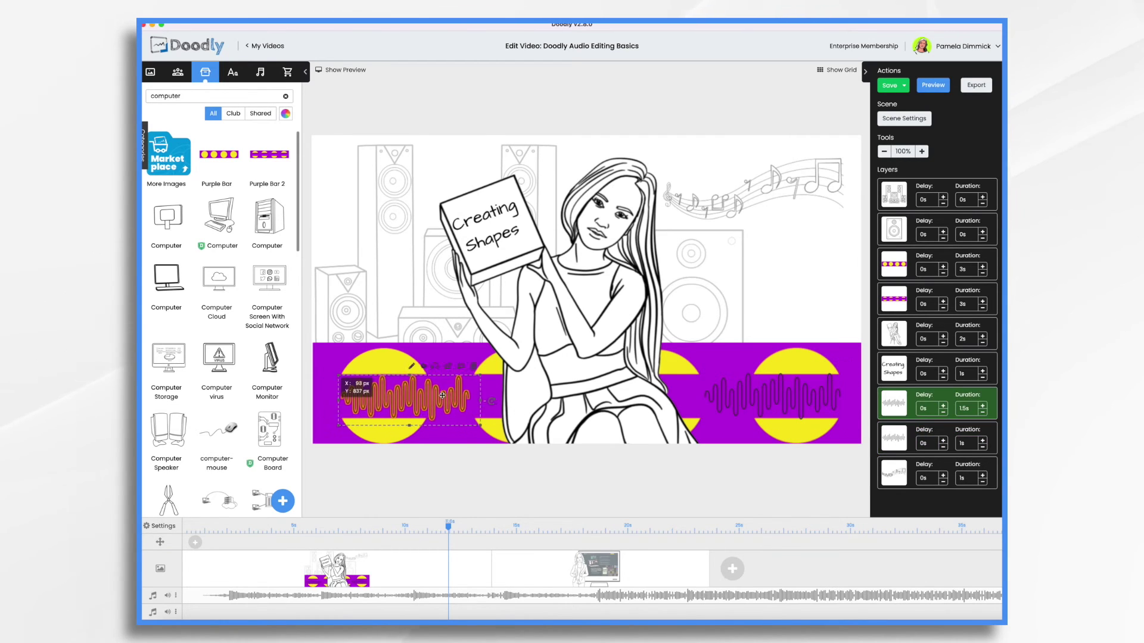
left_click_drag(442, 394, 457, 396)
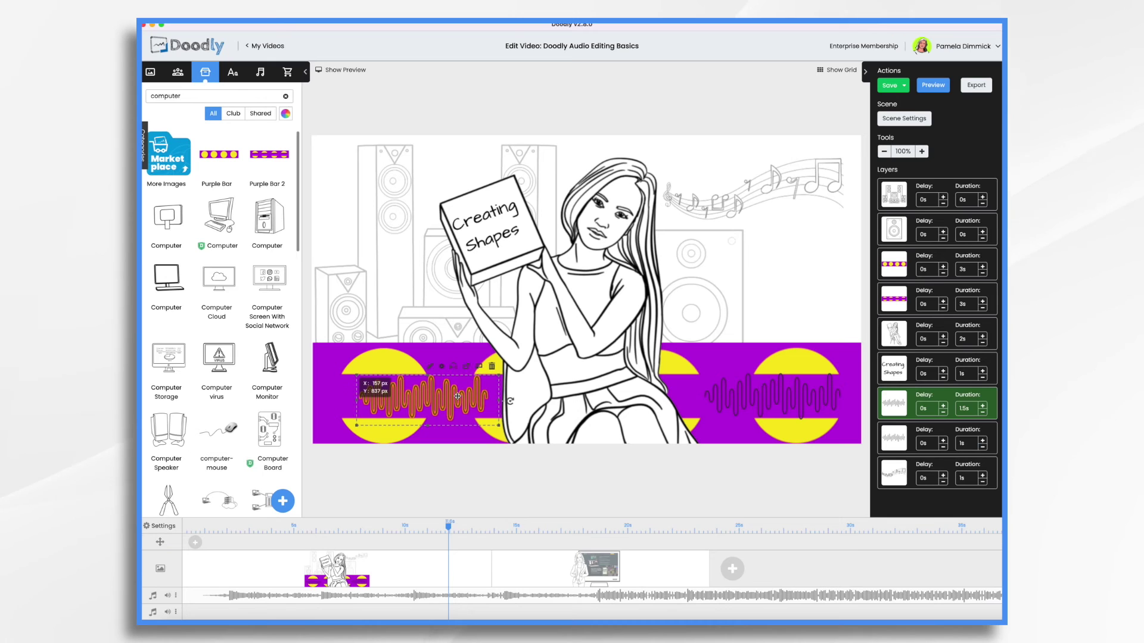
left_click(624, 377)
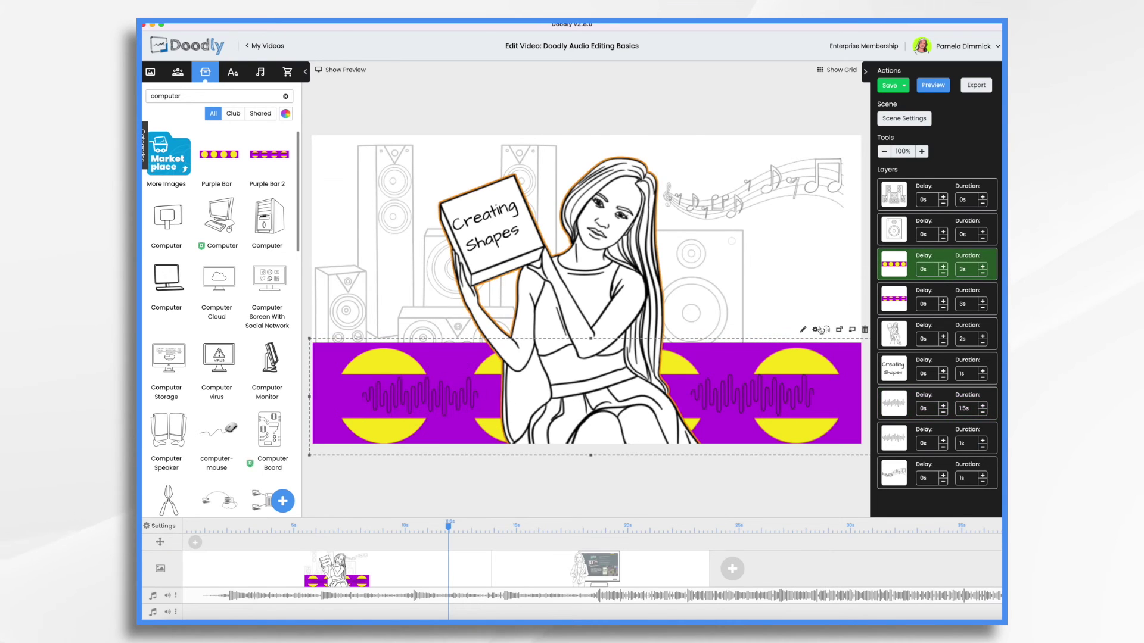
left_click(932, 85)
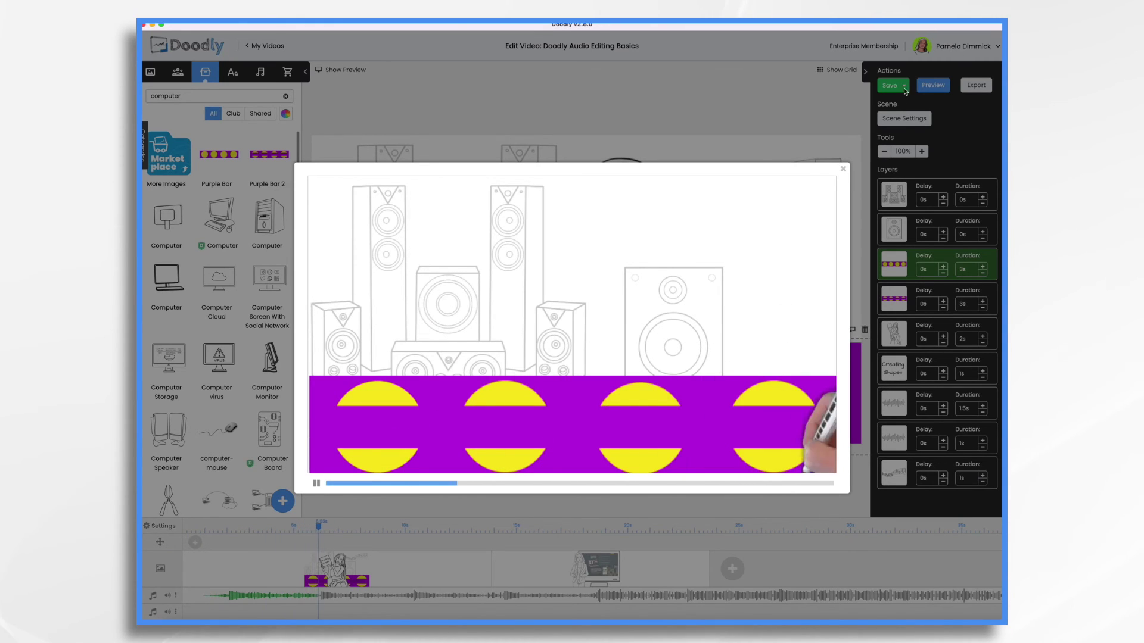
left_click(843, 170)
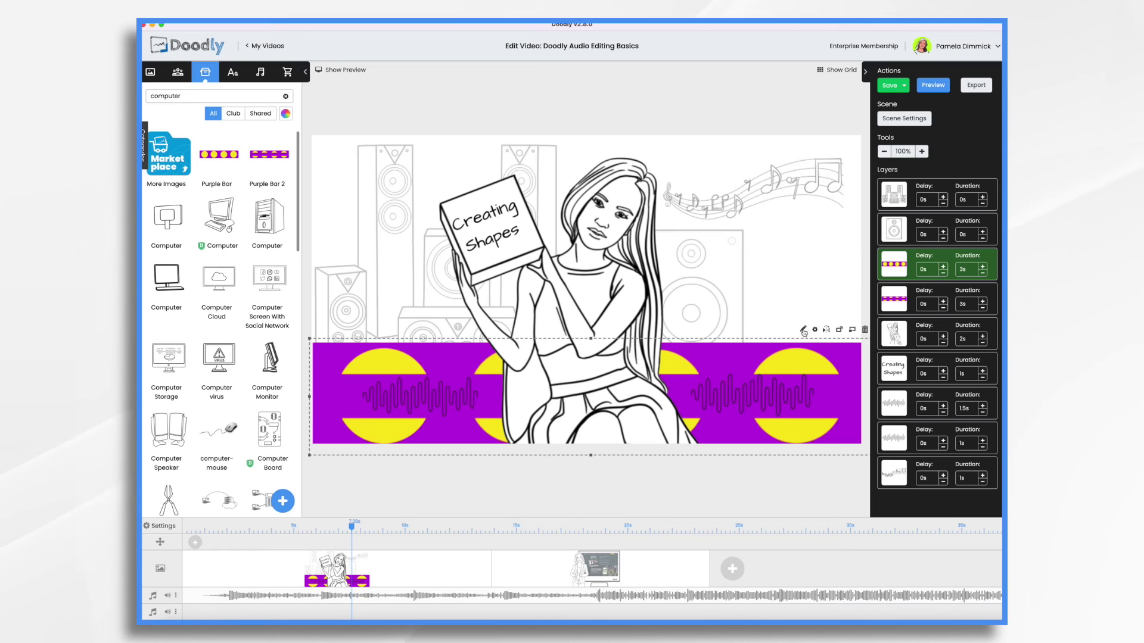
Set Purple Bar to reveal with Fade and shorten its duration to 1s.
left_click(804, 330)
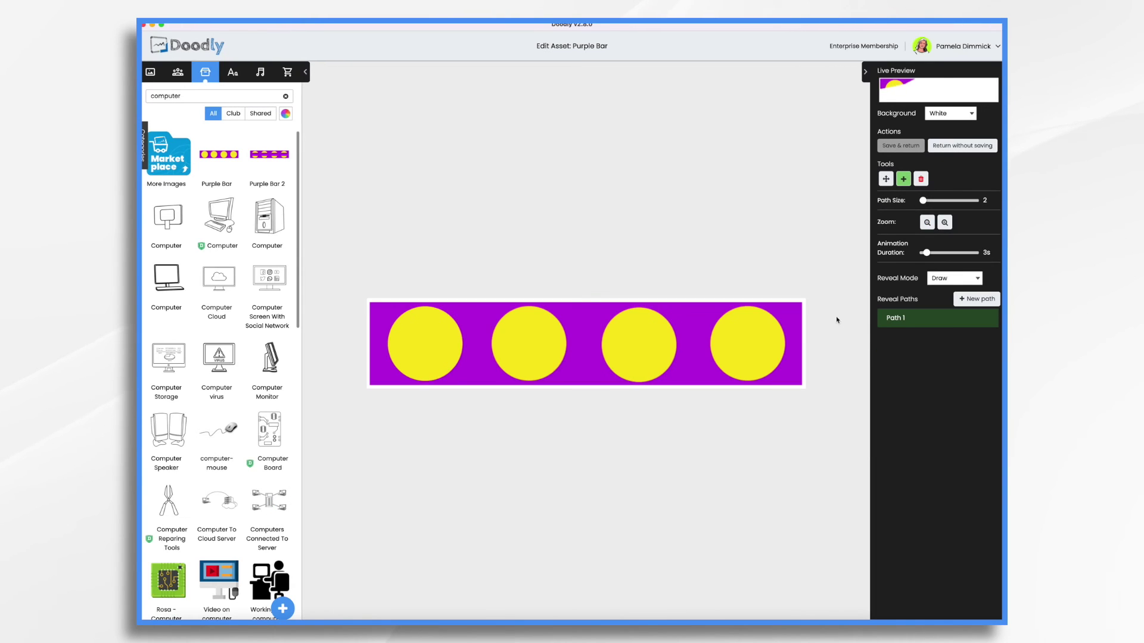
left_click(940, 282)
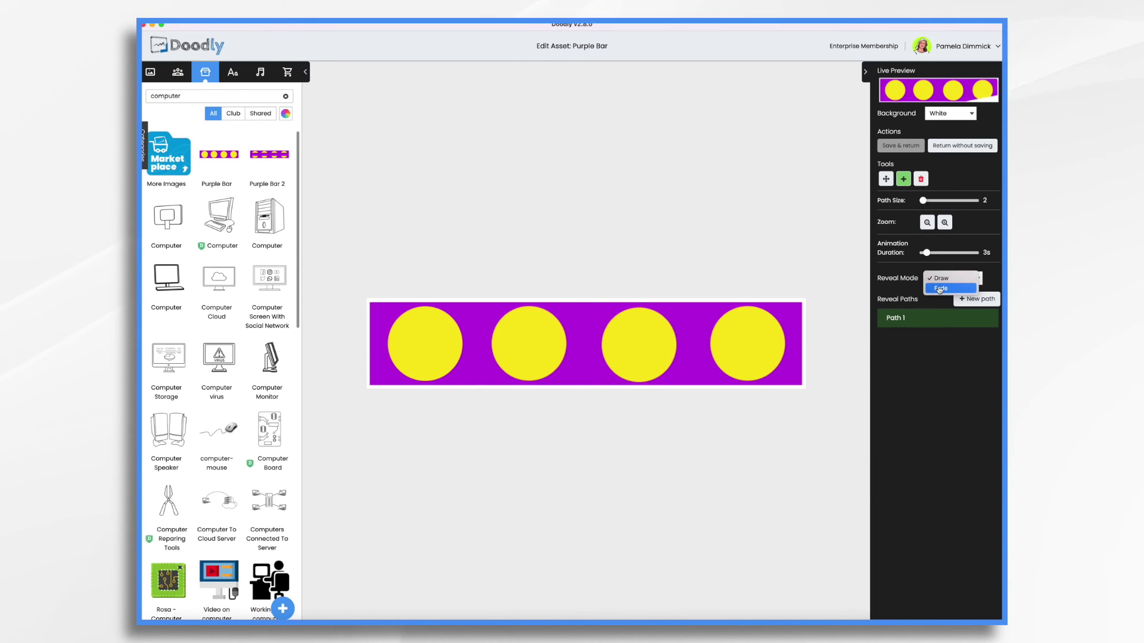
left_click(940, 289)
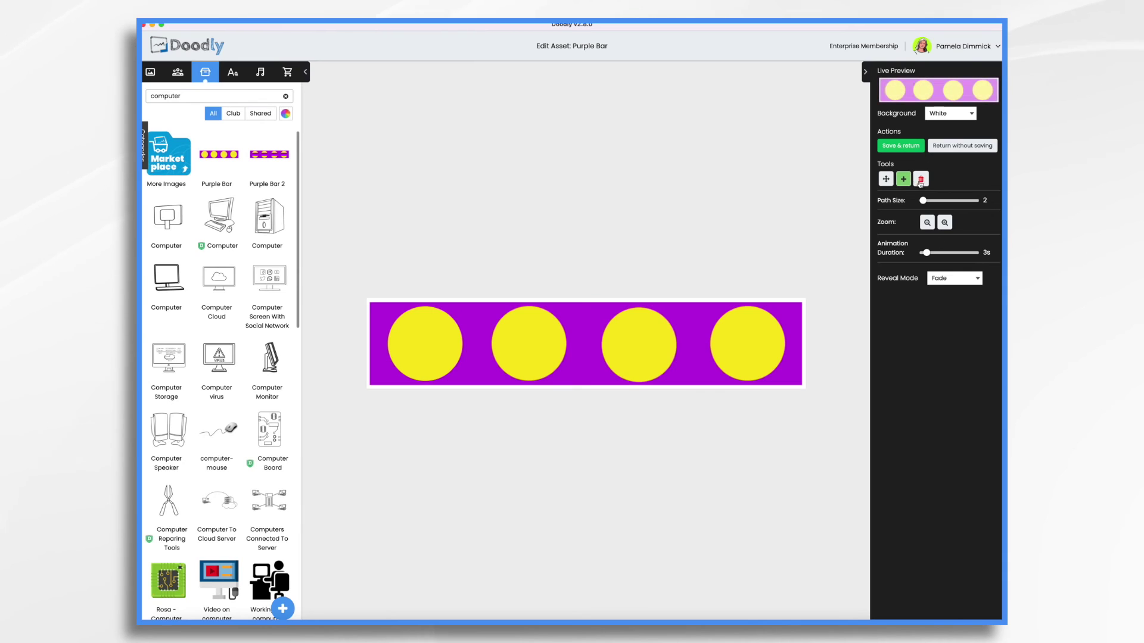
left_click(898, 146)
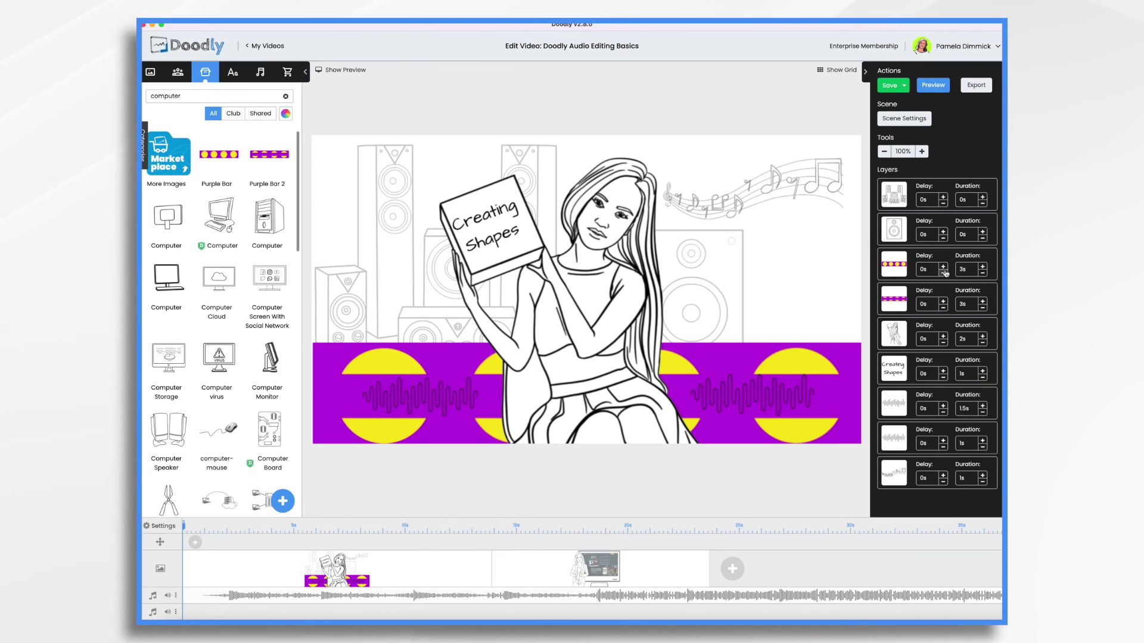
left_click(983, 274)
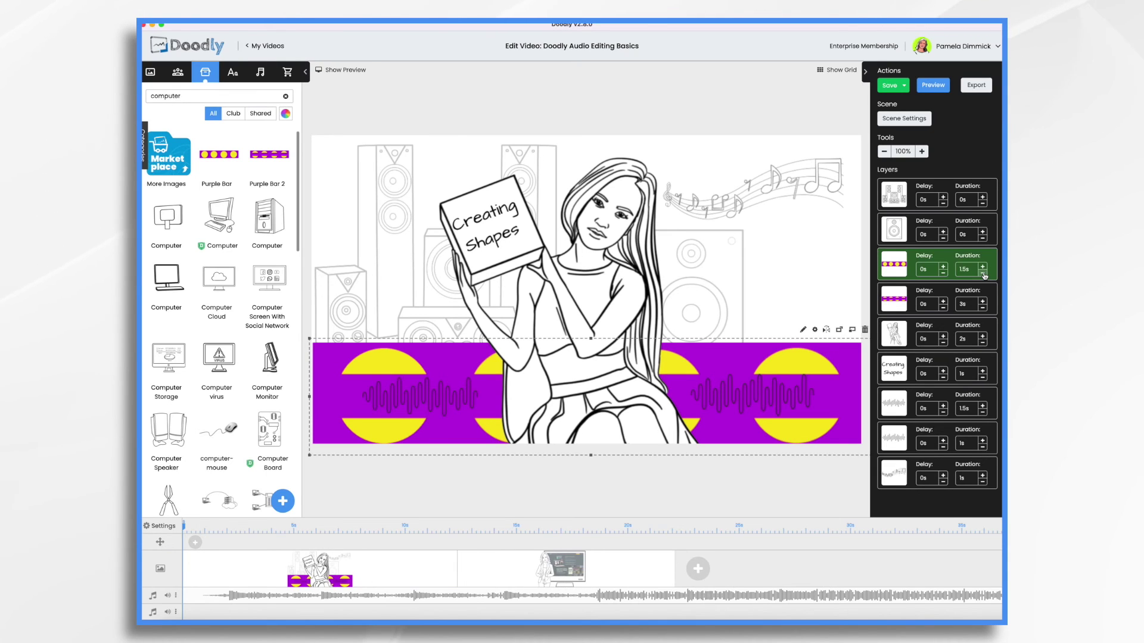
left_click(982, 273)
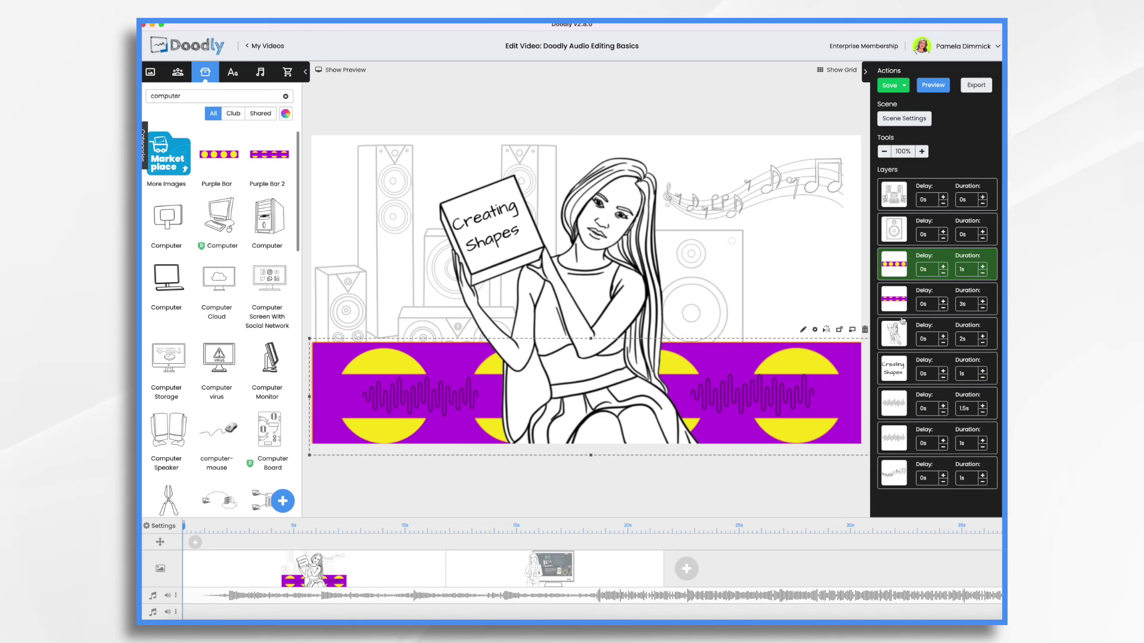
Set Purple Bar 2 to reveal with Fade and raise its start delay to 3s.
left_click(907, 297)
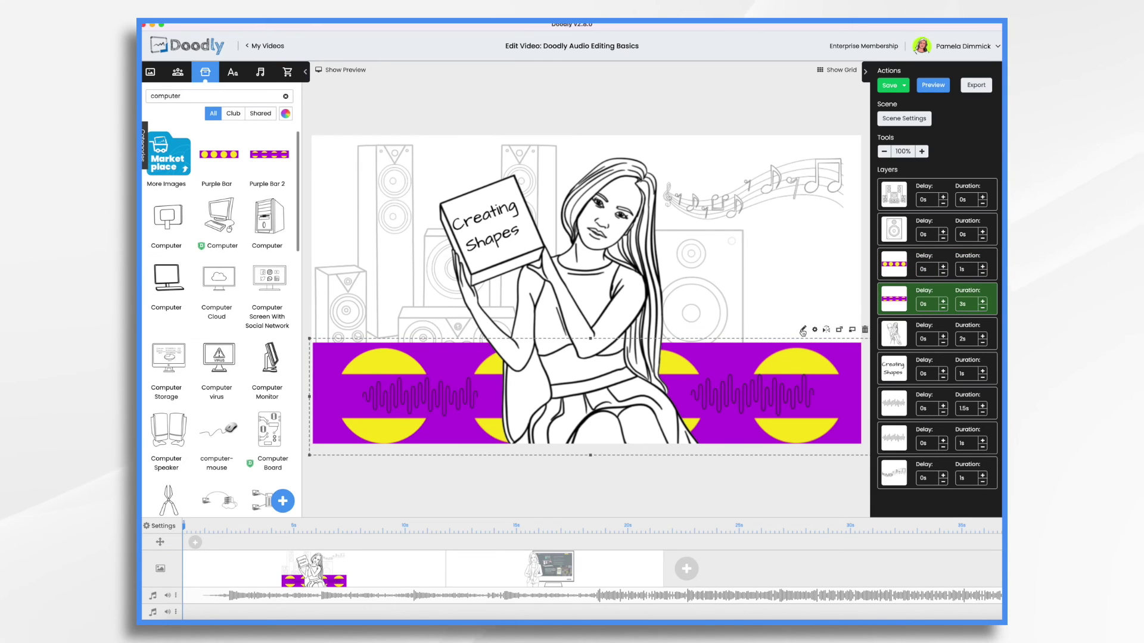
left_click(802, 330)
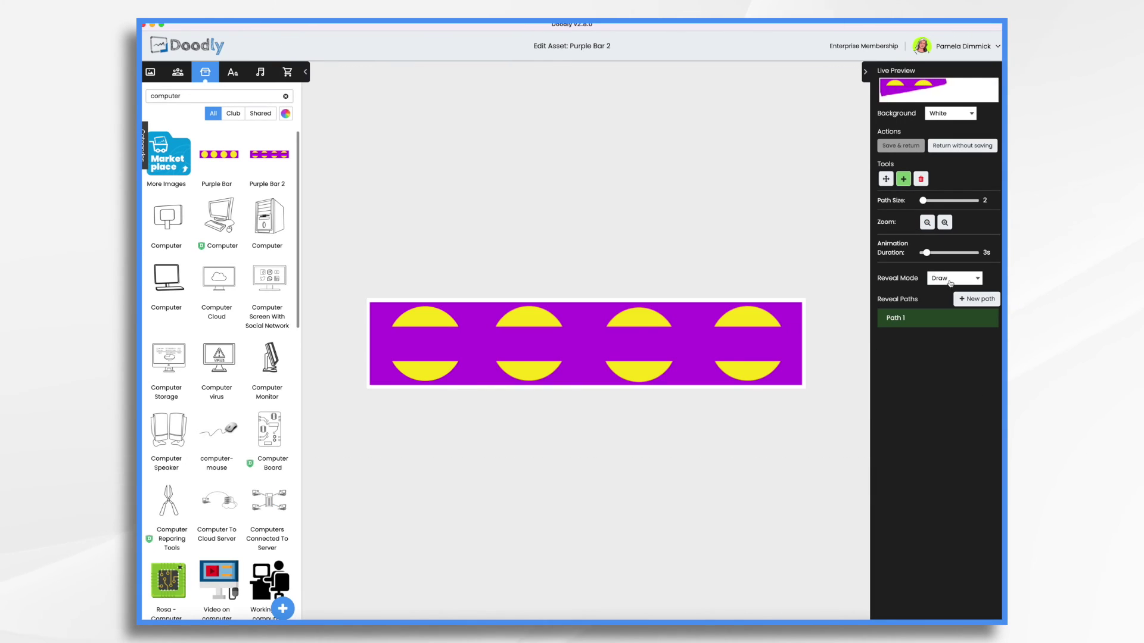
left_click(953, 278)
left_click(947, 289)
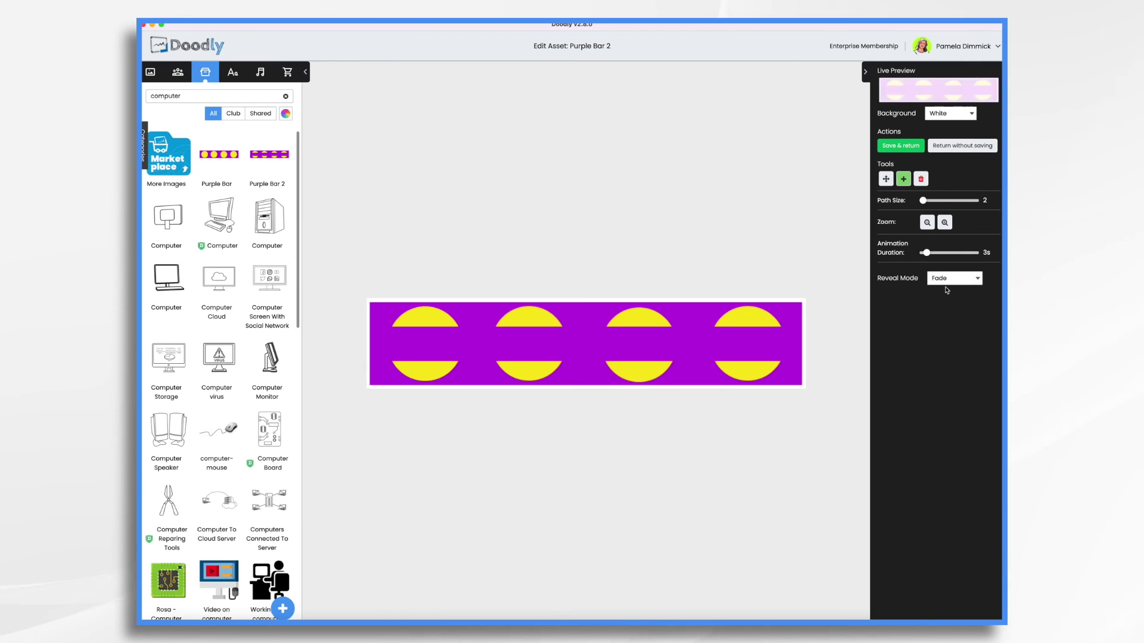
left_click(911, 148)
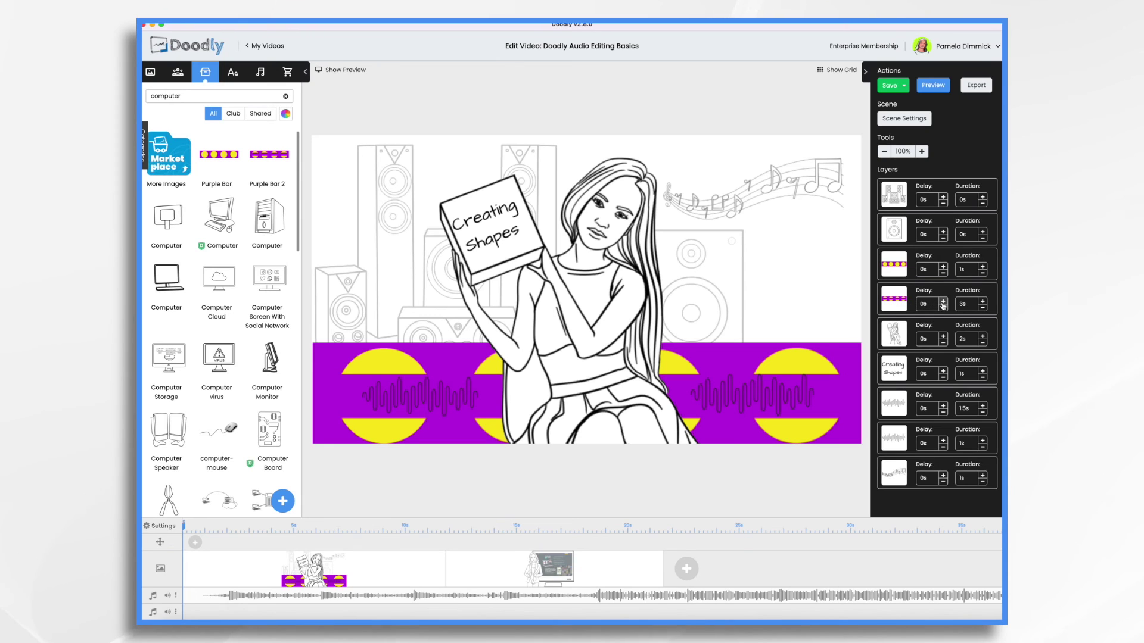
left_click(943, 301)
left_click(943, 302)
left_click(942, 301)
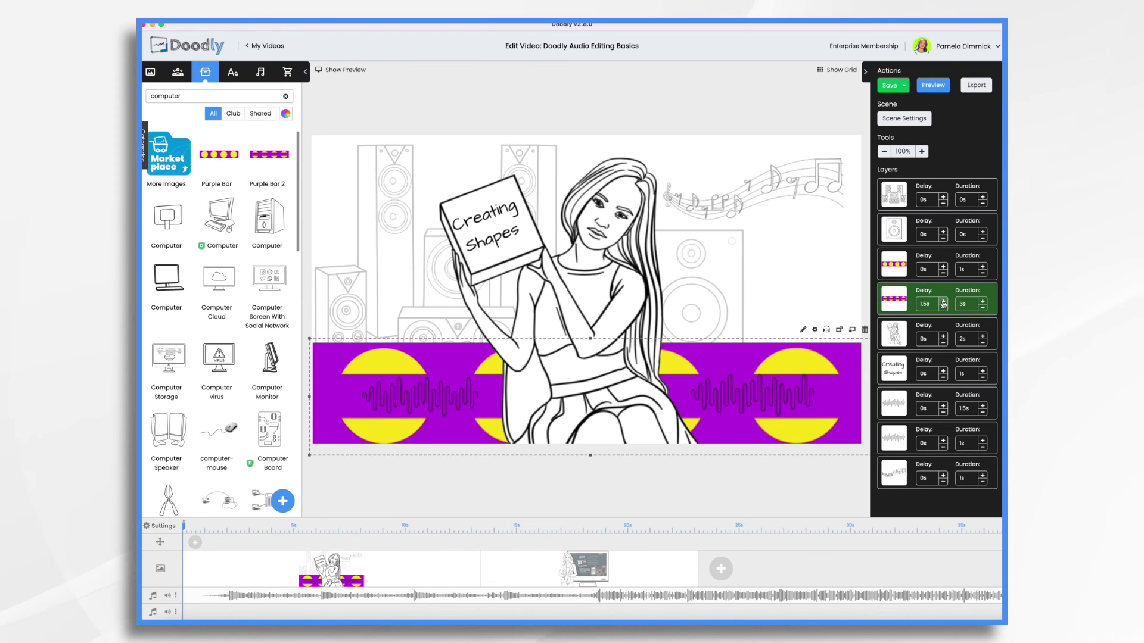
left_click(942, 301)
left_click(942, 302)
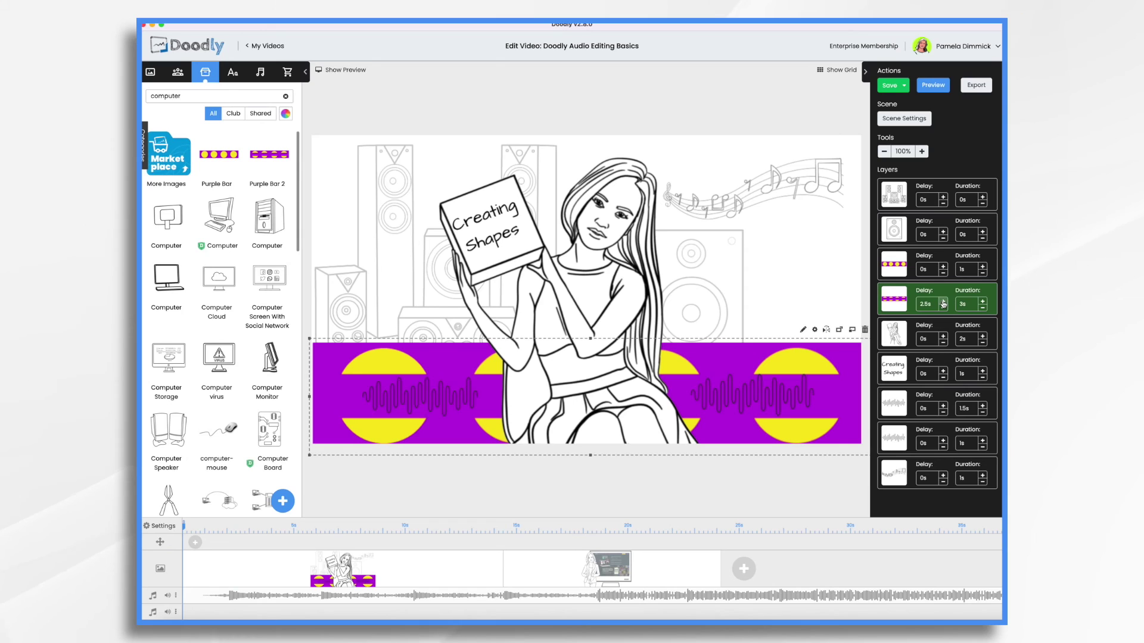
left_click(943, 301)
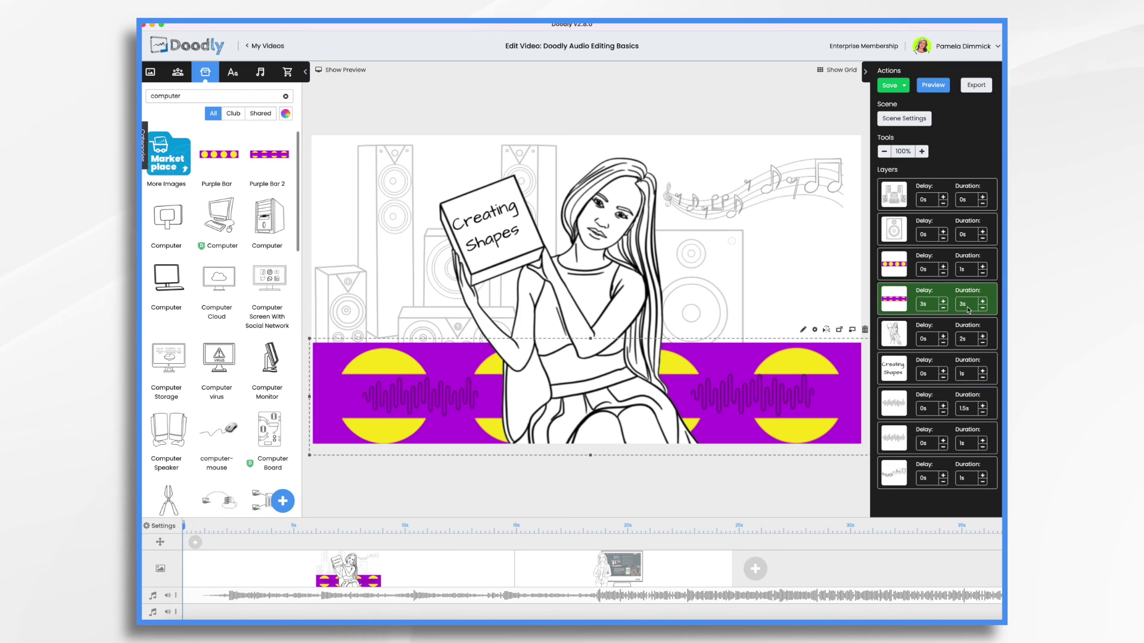
left_click(931, 85)
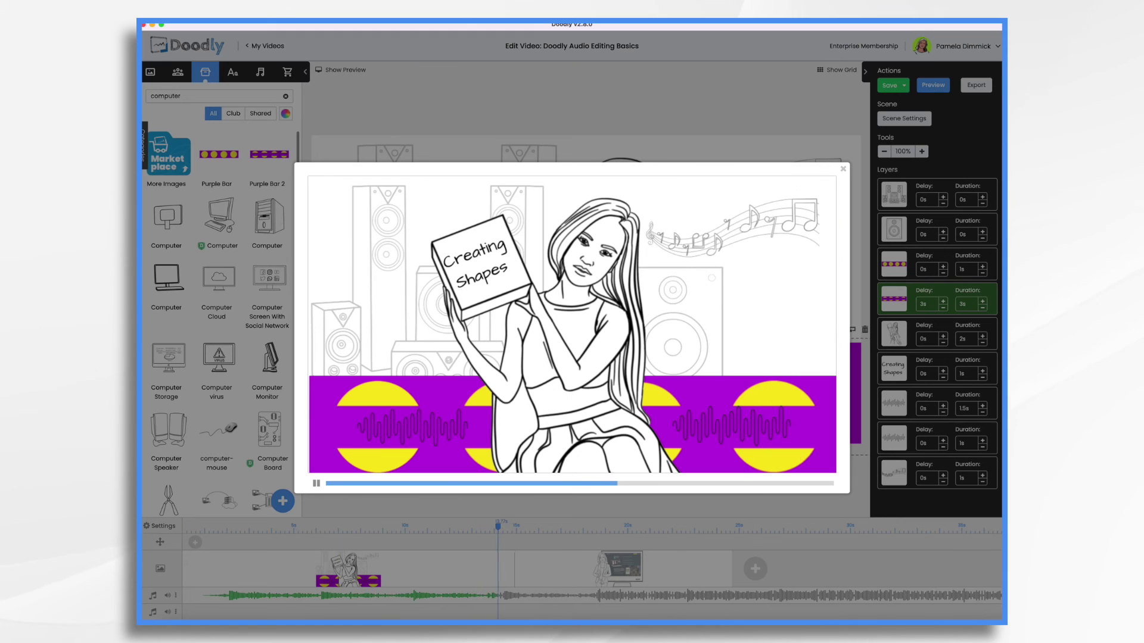
left_click(842, 169)
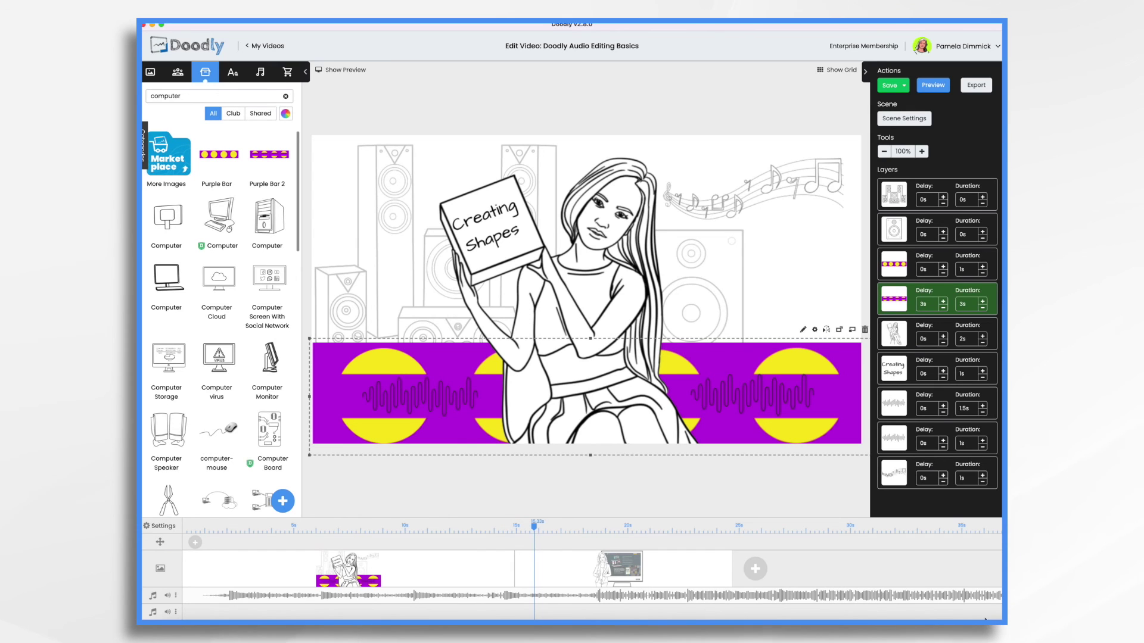
Return to the Pyks banner where the purple line splits the four yellow circles.
left_click(980, 622)
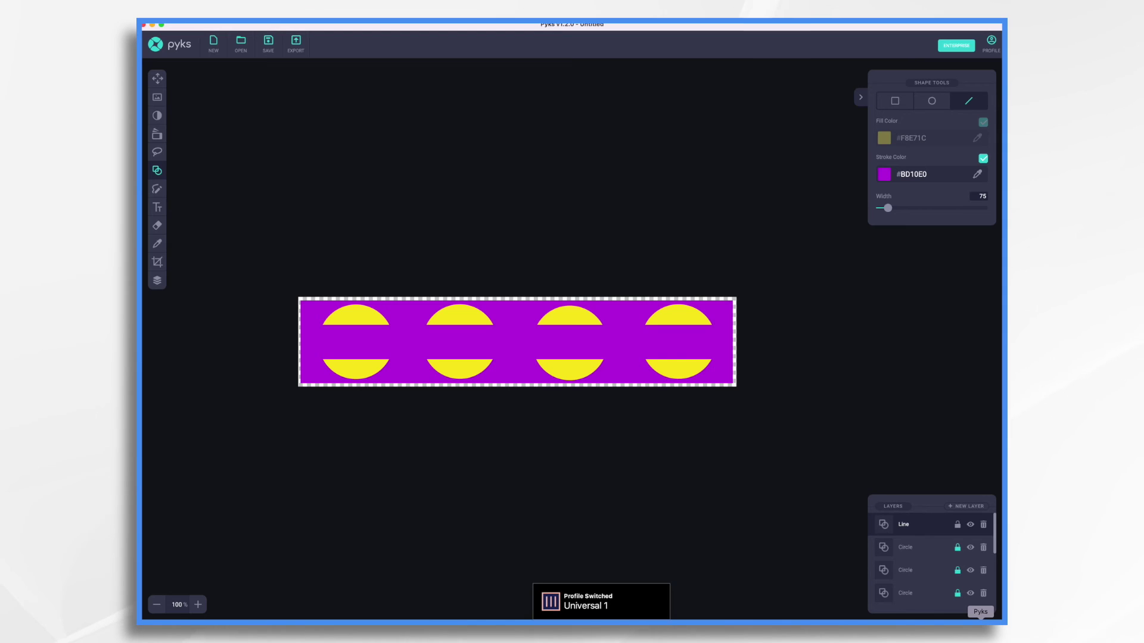